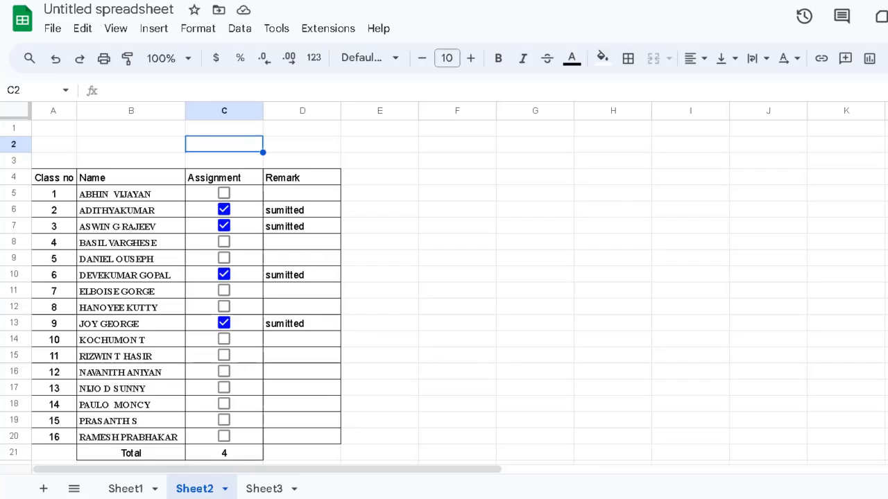
# Test the Assignment checkboxes on Sheet2, ending with class numbers 5, 12, 15 and 16 ticked and 6, 9, 10 and 11 cleared.
pyautogui.click(224, 258)
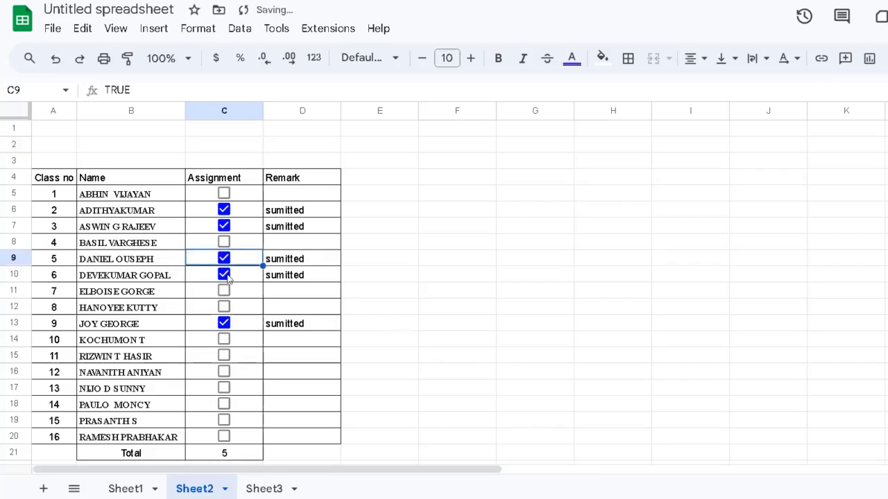
pyautogui.click(223, 275)
pyautogui.click(224, 324)
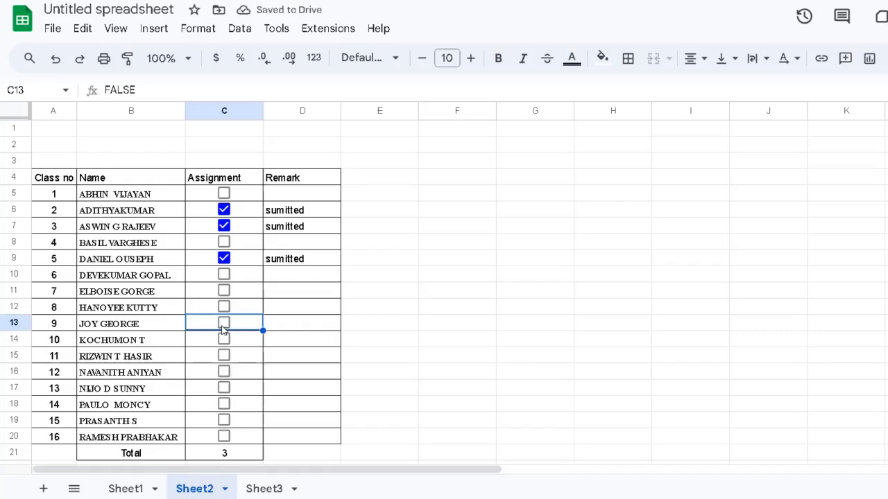
pyautogui.click(223, 339)
pyautogui.click(222, 358)
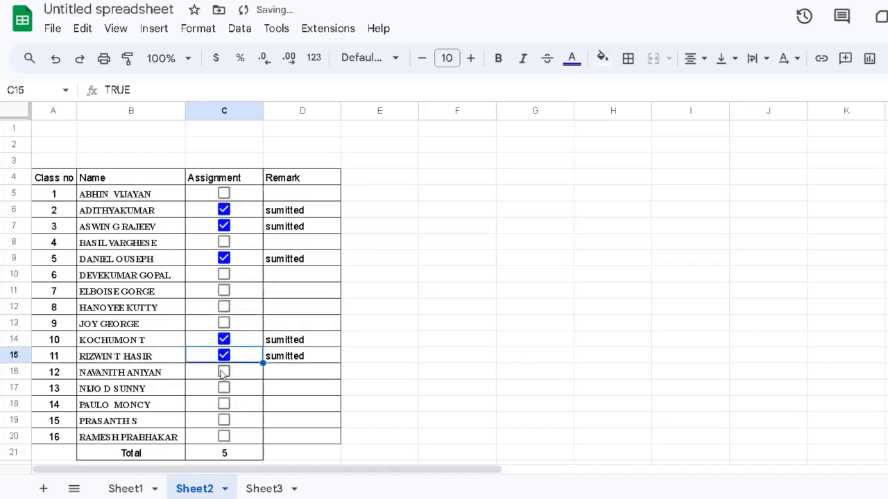
pyautogui.click(223, 373)
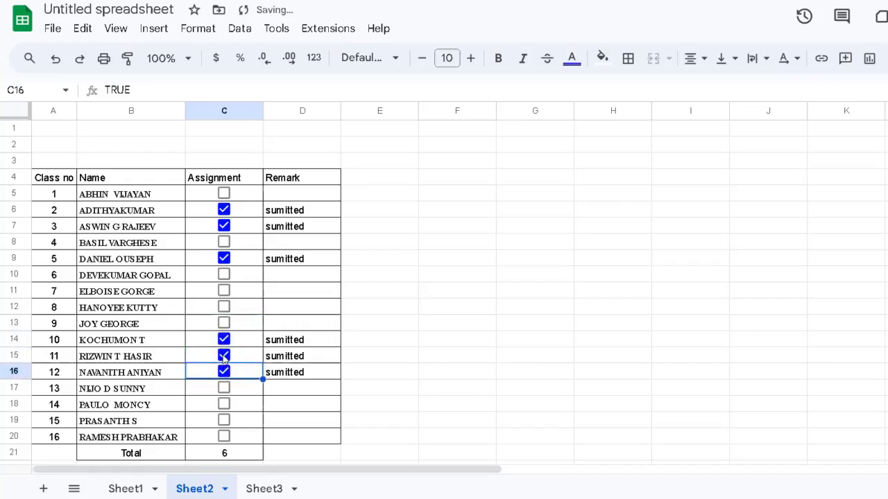
pyautogui.click(223, 355)
pyautogui.click(224, 340)
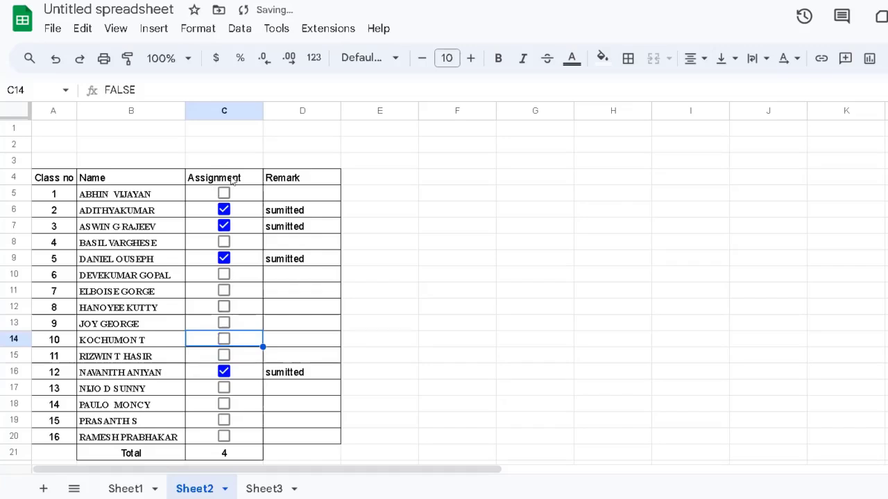
pyautogui.click(224, 420)
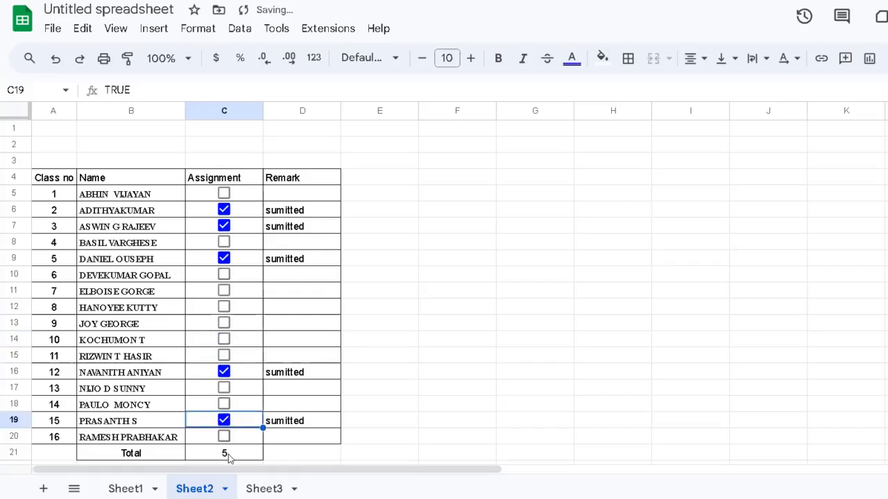
pyautogui.click(224, 436)
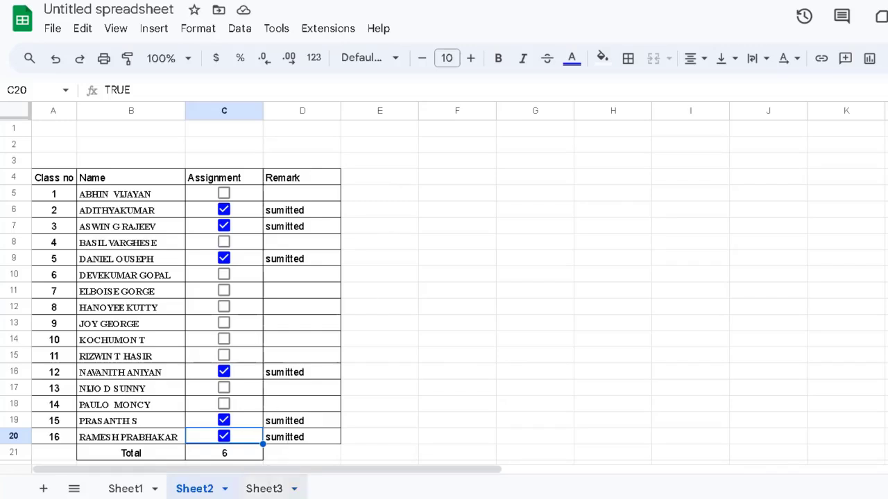
# On Sheet3, apply all borders to the empty column beside the names, cells C3:C20.
pyautogui.click(264, 489)
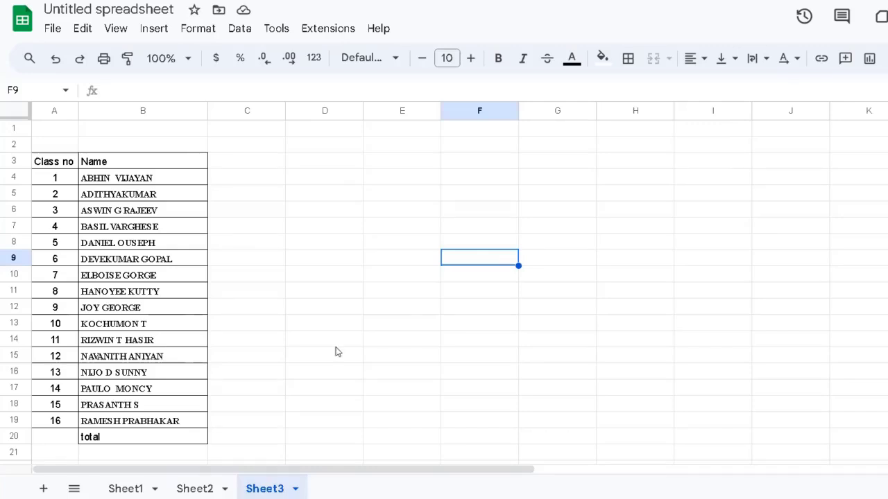
pyautogui.moveTo(234, 167); pyautogui.dragTo(243, 440)
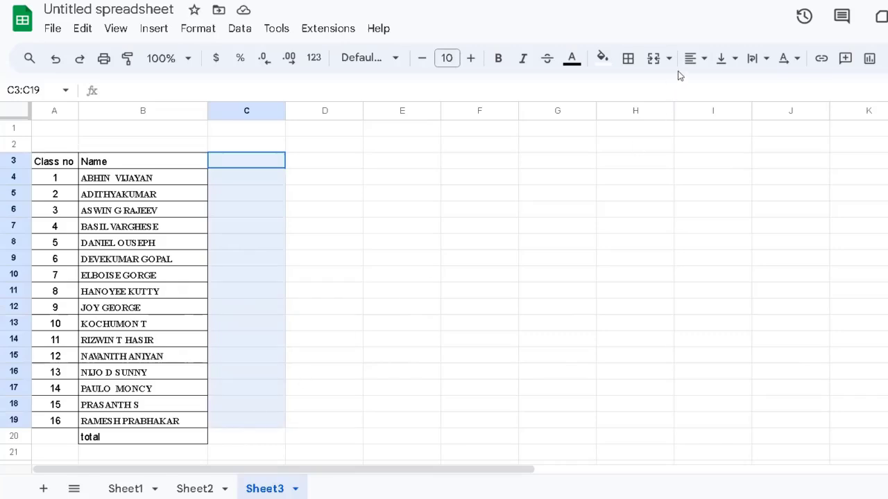
pyautogui.hotkey('shift', 'Down')
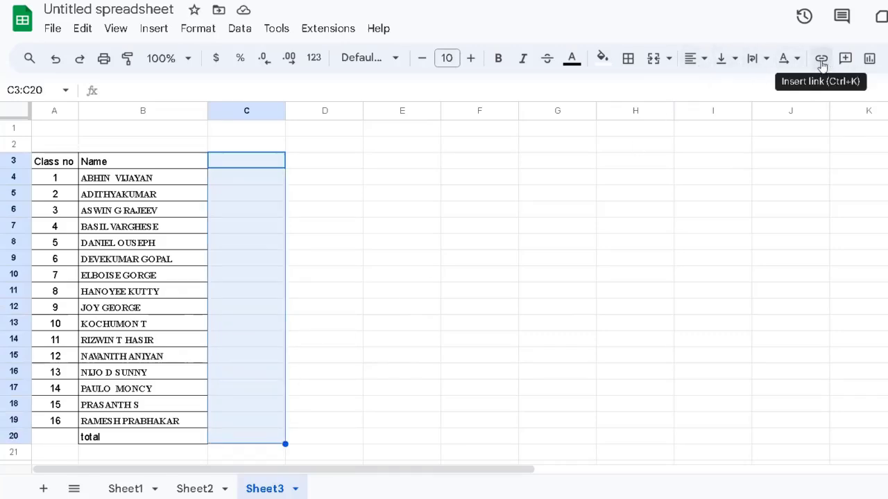
pyautogui.click(628, 59)
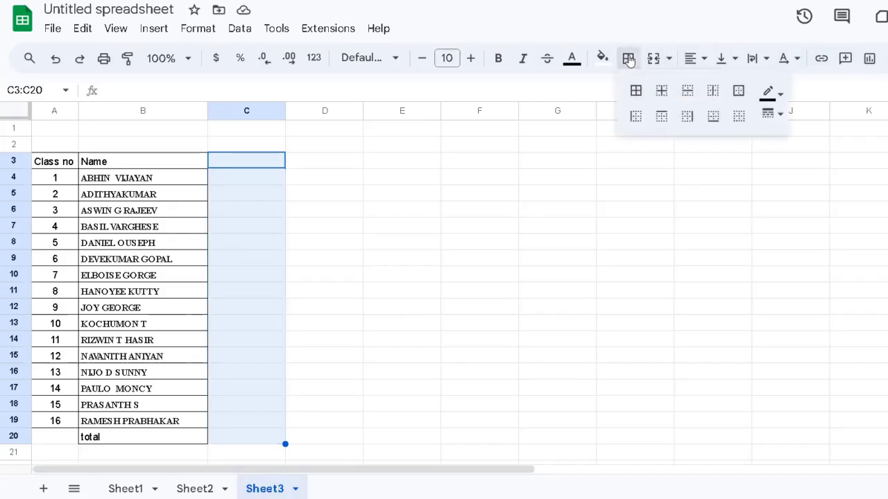
pyautogui.click(636, 92)
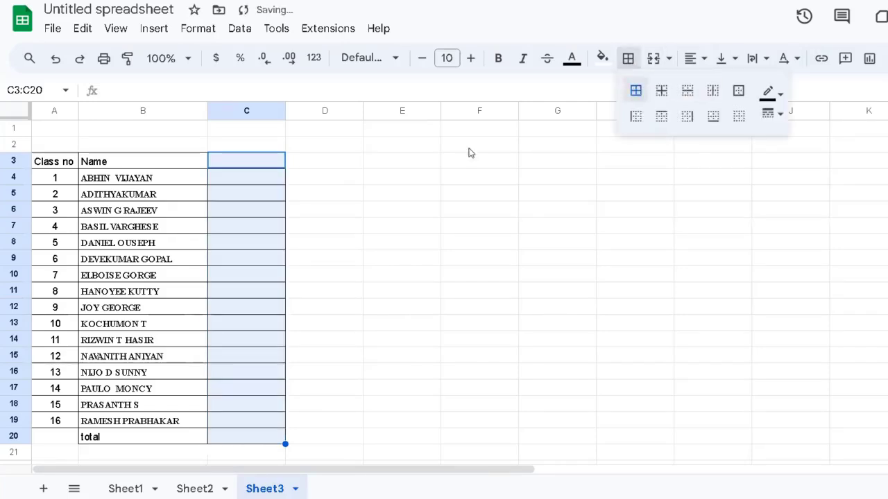
# Enter the header "assignment" in cell C3.
pyautogui.click(242, 168)
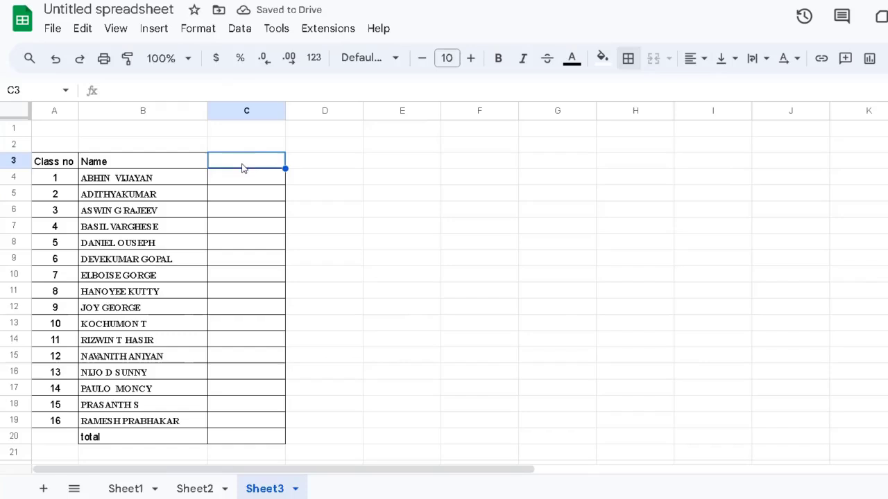
pyautogui.write('assignment')
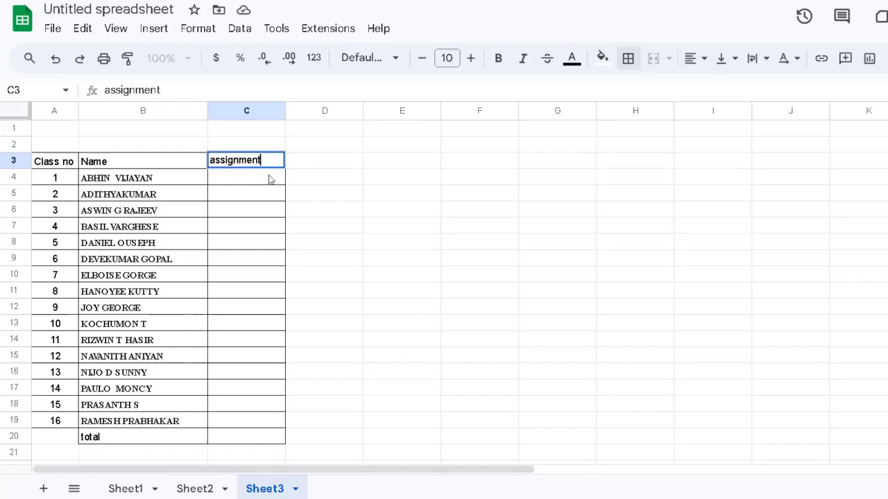
pyautogui.click(246, 182)
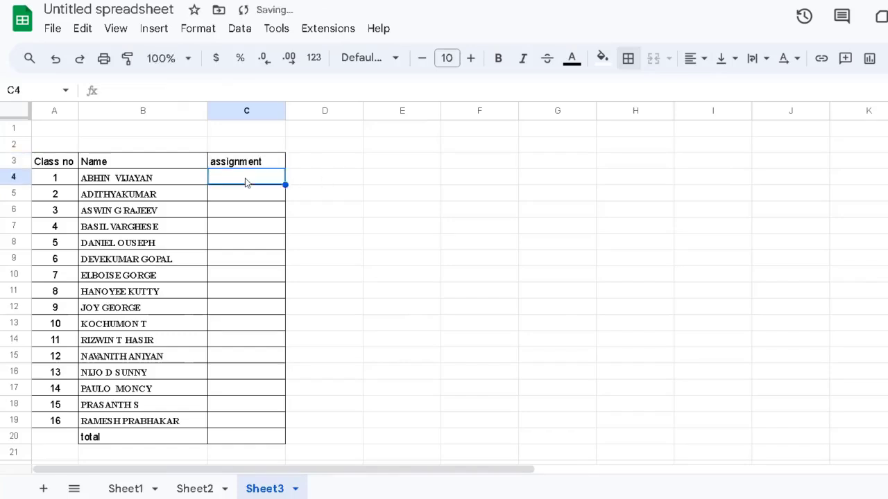
# Insert checkboxes for all sixteen students in cells C4:C19.
pyautogui.moveTo(246, 181); pyautogui.dragTo(261, 424)
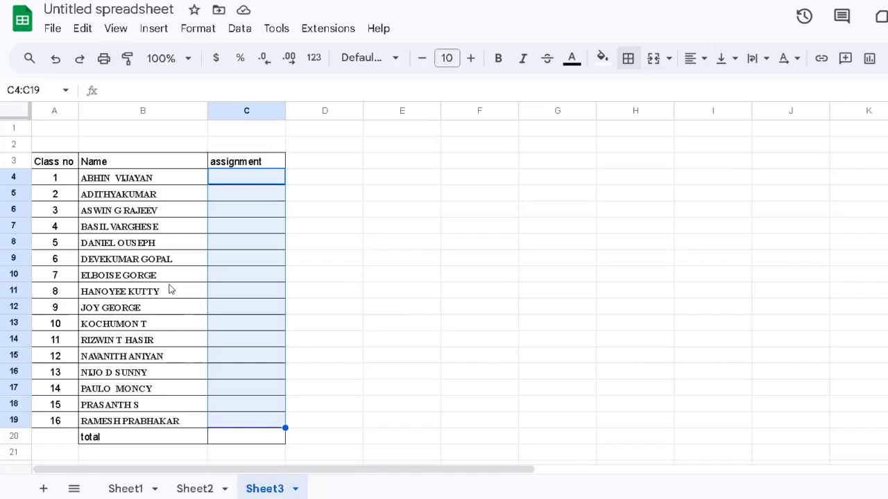
pyautogui.click(154, 31)
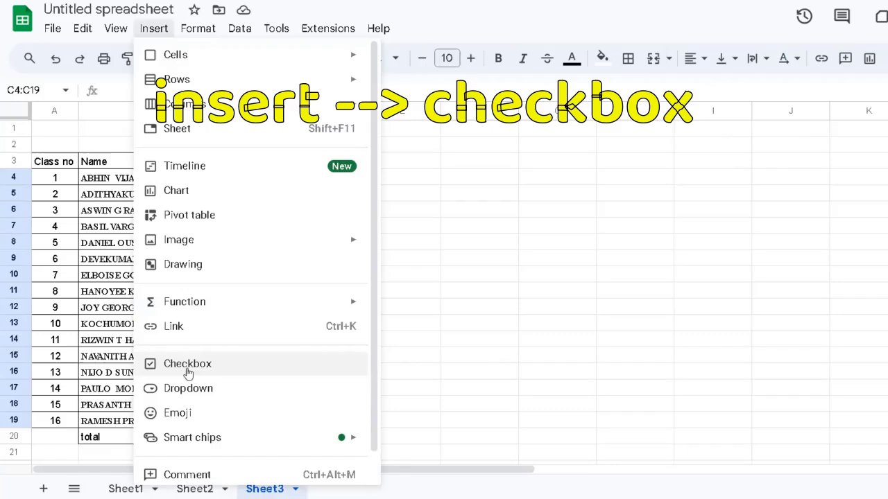
pyautogui.click(187, 372)
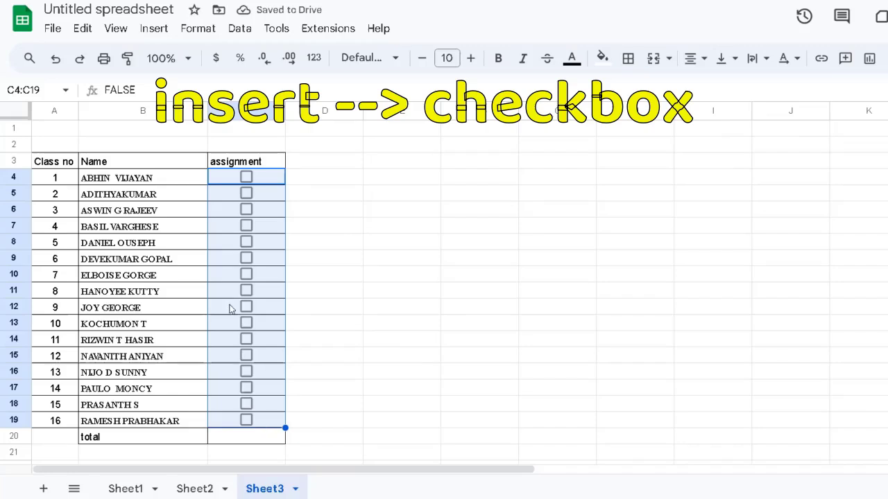
# Tick the assignment checkboxes for class numbers 1, 2, 7 and 8.
pyautogui.click(247, 178)
pyautogui.click(246, 194)
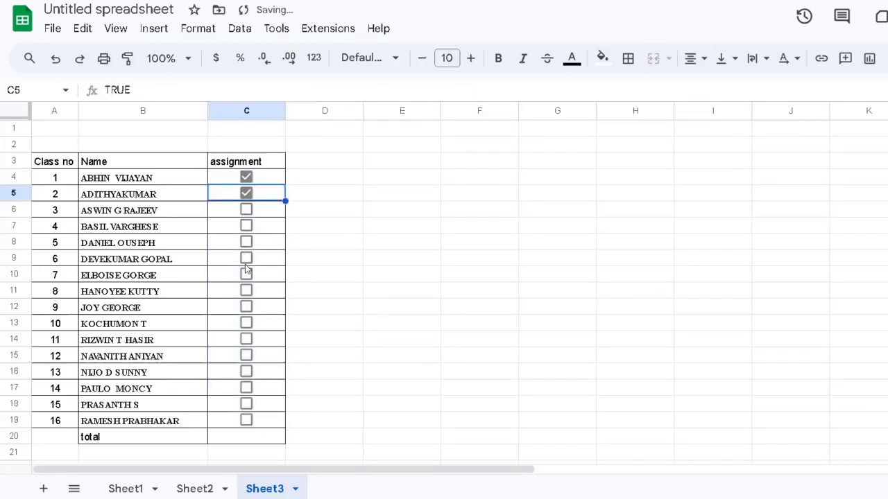
pyautogui.click(246, 274)
pyautogui.click(246, 291)
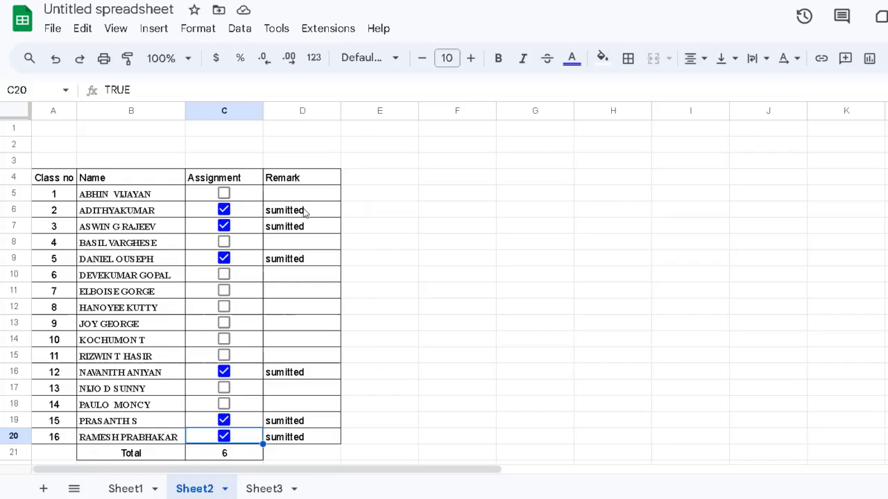
# Return to Sheet3 and start a conditional formatting rule for the checkbox range C4:C19.
pyautogui.click(265, 489)
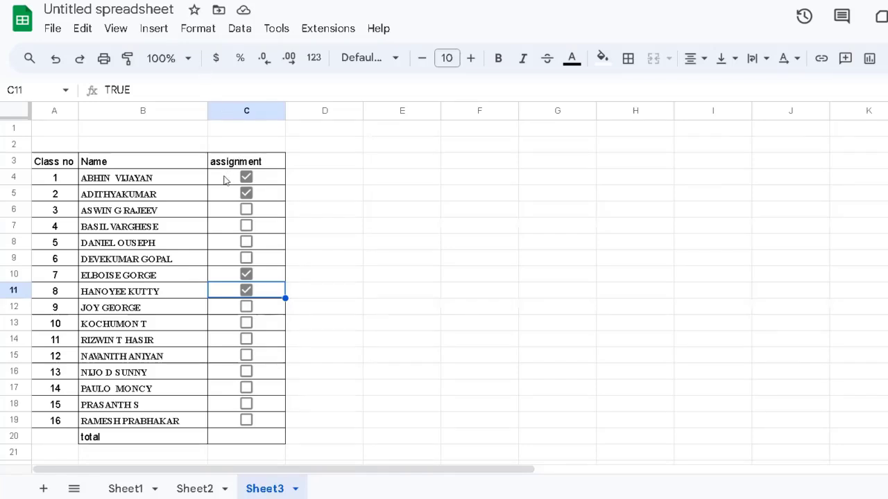
pyautogui.click(203, 31)
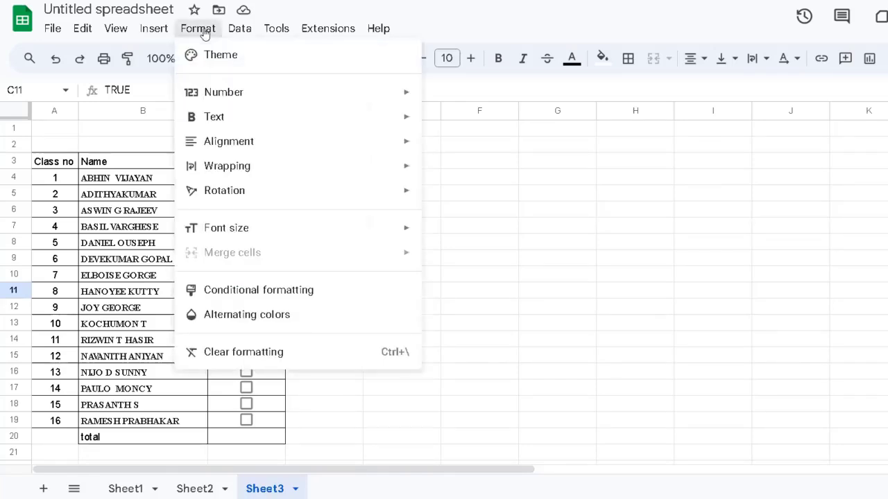
pyautogui.click(469, 164)
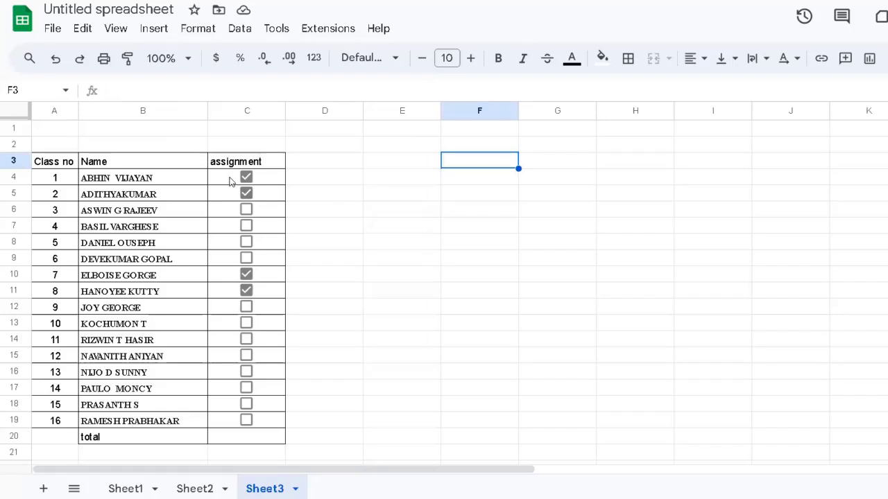
pyautogui.moveTo(236, 179); pyautogui.dragTo(236, 293)
pyautogui.moveTo(230, 346); pyautogui.dragTo(228, 421)
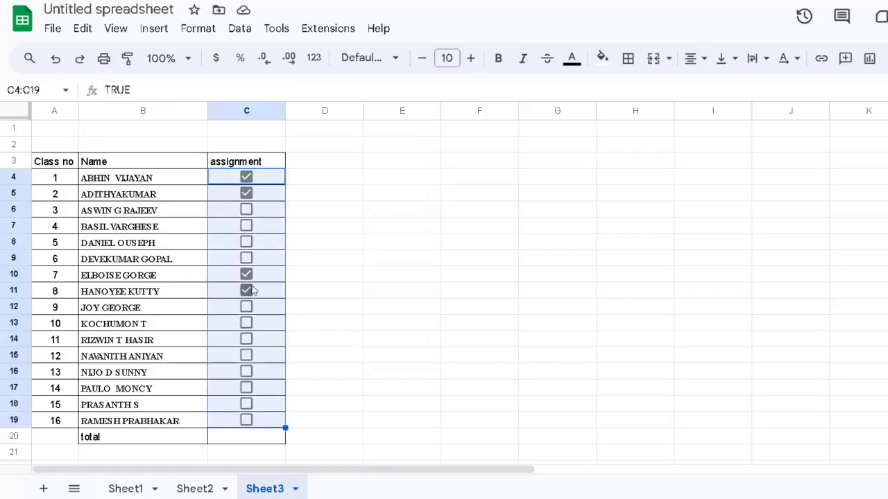
pyautogui.click(199, 29)
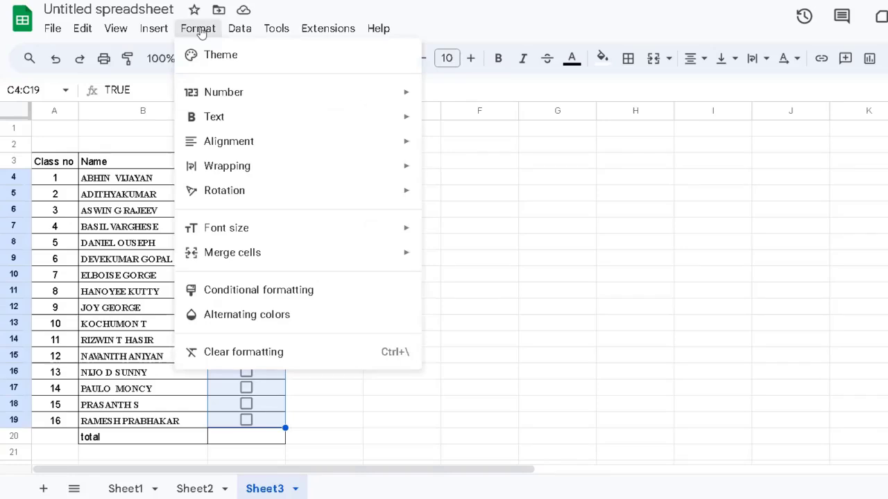
pyautogui.click(262, 293)
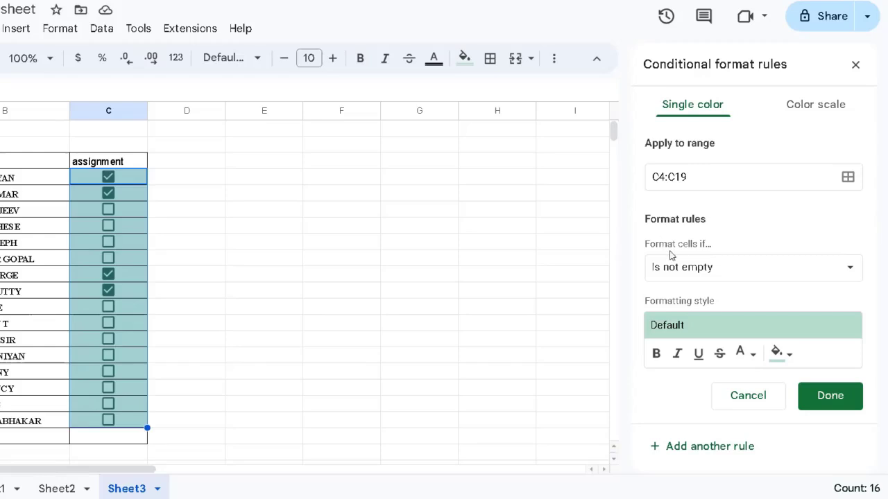
# Set the rule's condition to "Text is exactly" with the value "true".
pyautogui.click(733, 271)
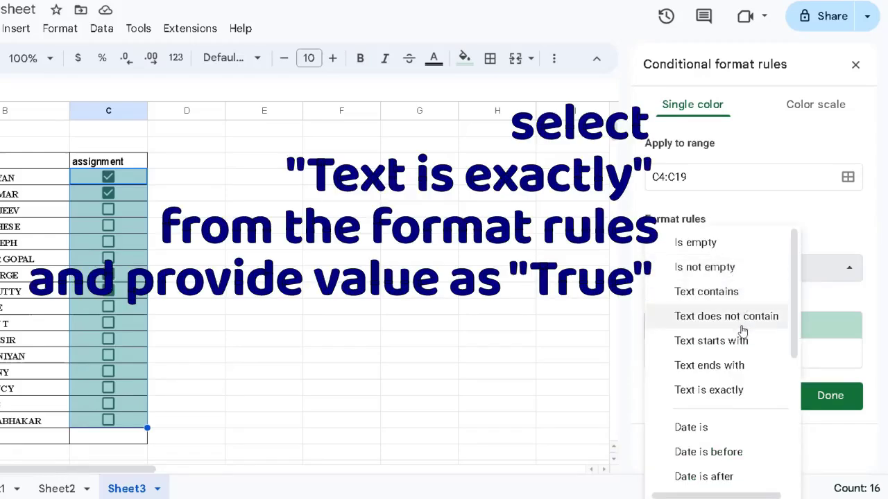
pyautogui.click(726, 391)
pyautogui.click(682, 306)
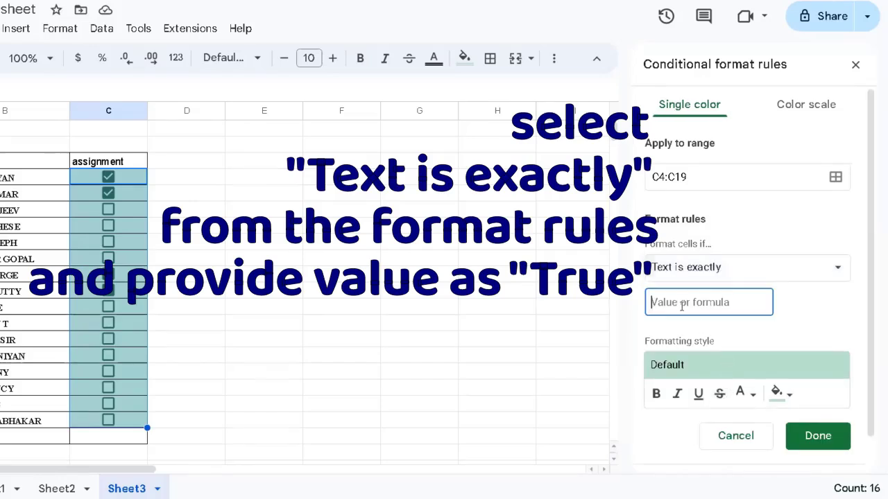
pyautogui.write('true')
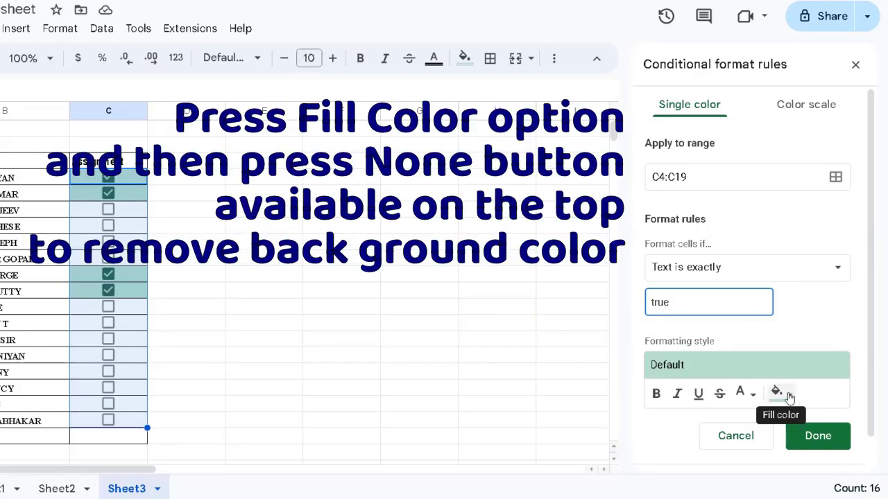
# Style the rule with no fill color and purple text.
pyautogui.click(789, 394)
pyautogui.click(790, 394)
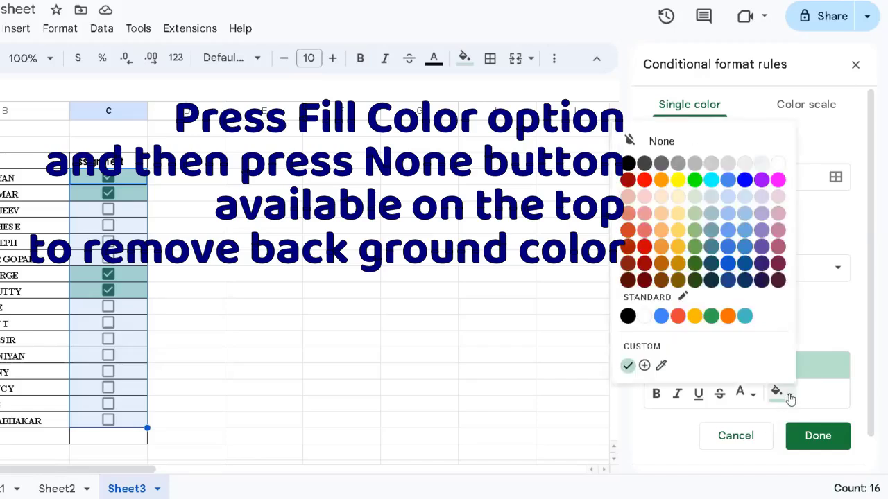
pyautogui.click(655, 141)
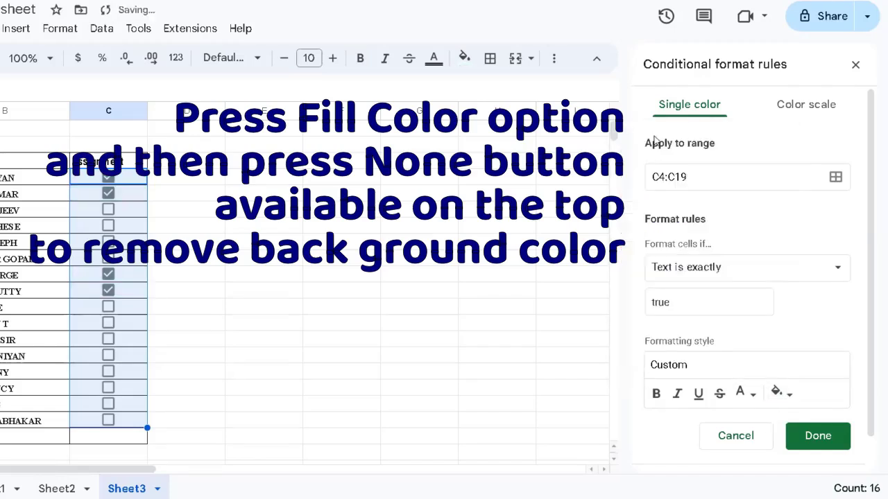
pyautogui.click(749, 394)
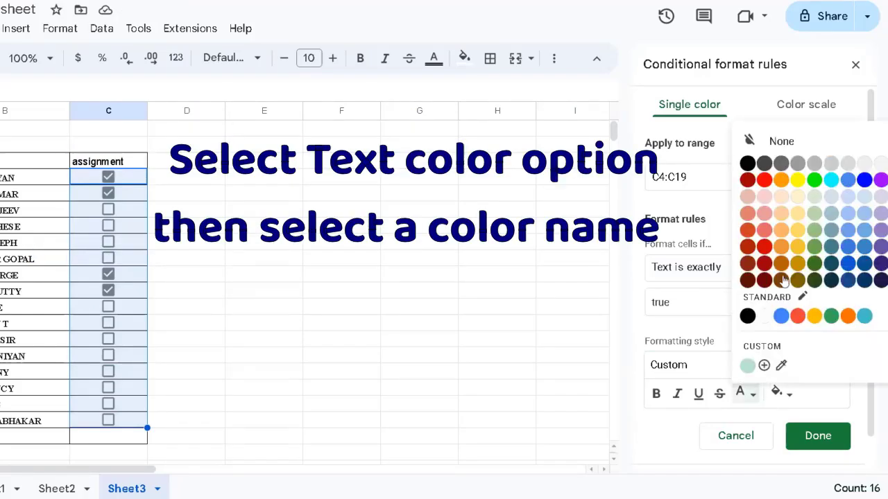
pyautogui.click(880, 181)
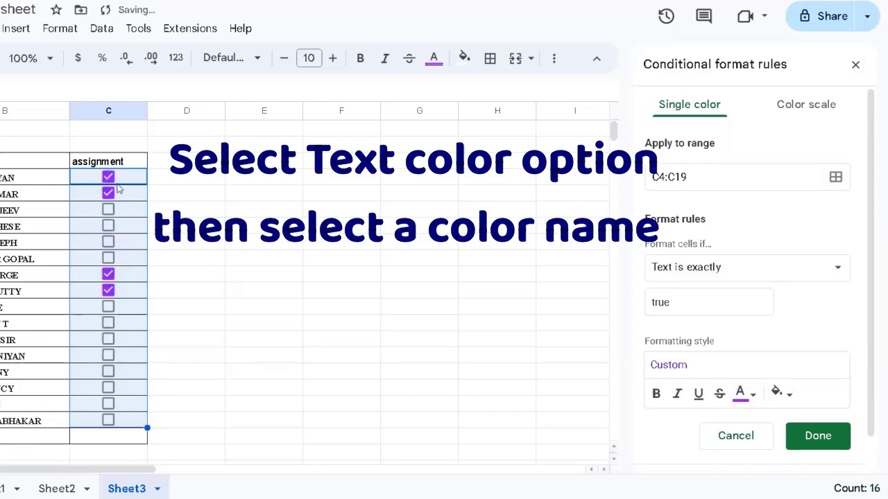
# Test the checkbox coloring by ticking class numbers 3 and 4 and clearing number 2.
pyautogui.click(108, 210)
pyautogui.click(107, 227)
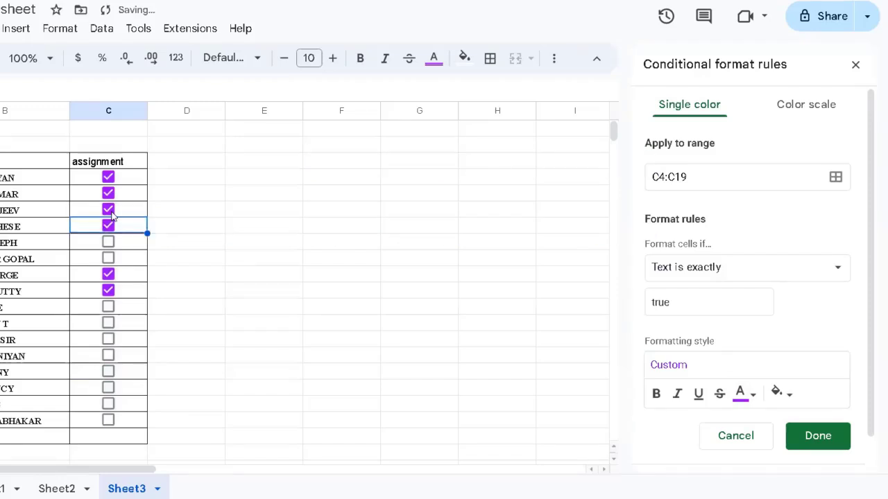
pyautogui.click(108, 209)
pyautogui.click(108, 194)
pyautogui.click(107, 209)
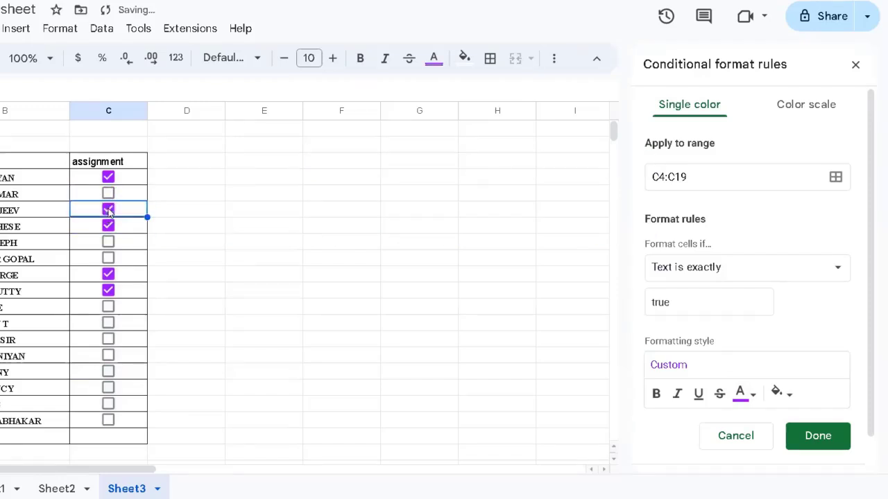
# Tick the checkbox in C5 and save the conditional formatting rule.
pyautogui.click(107, 193)
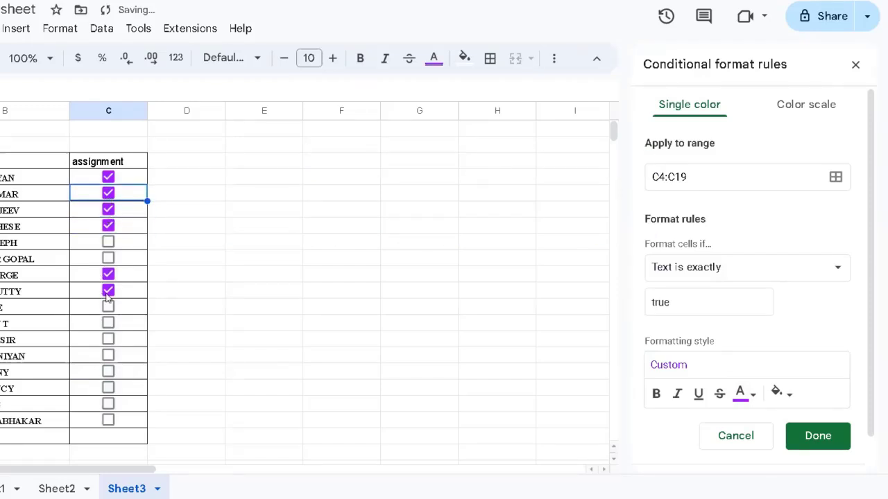
pyautogui.click(819, 437)
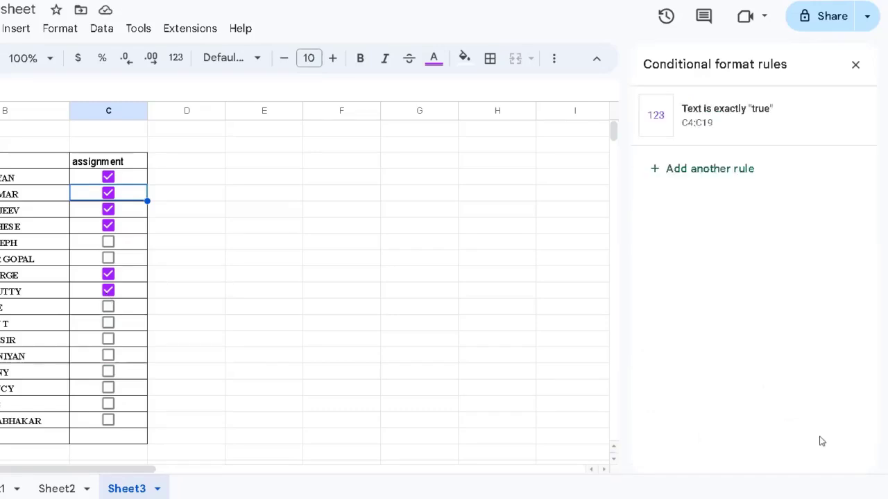
# Add the column heading "remarks" in D3, beside the assignment heading.
pyautogui.click(163, 167)
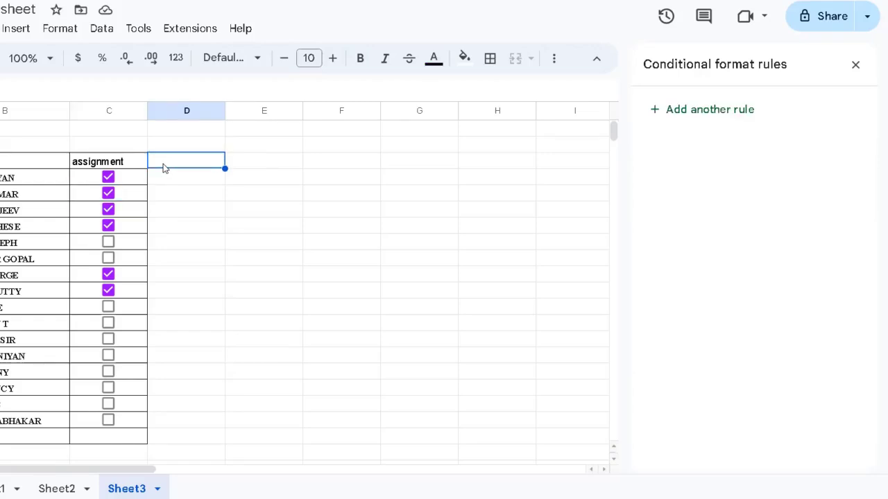
pyautogui.write('remarks')
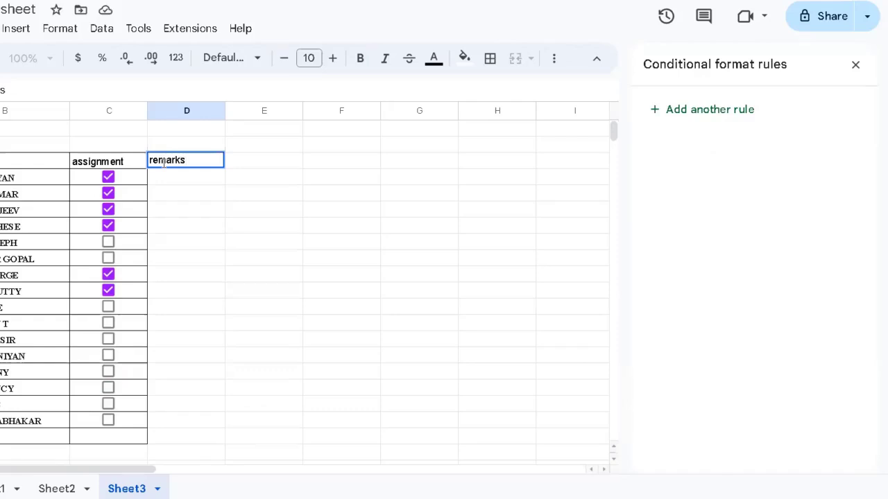
pyautogui.press('Return')
# Apply all borders to the remarks column from D3 to D20.
pyautogui.moveTo(178, 165); pyautogui.dragTo(185, 436)
pyautogui.click(490, 58)
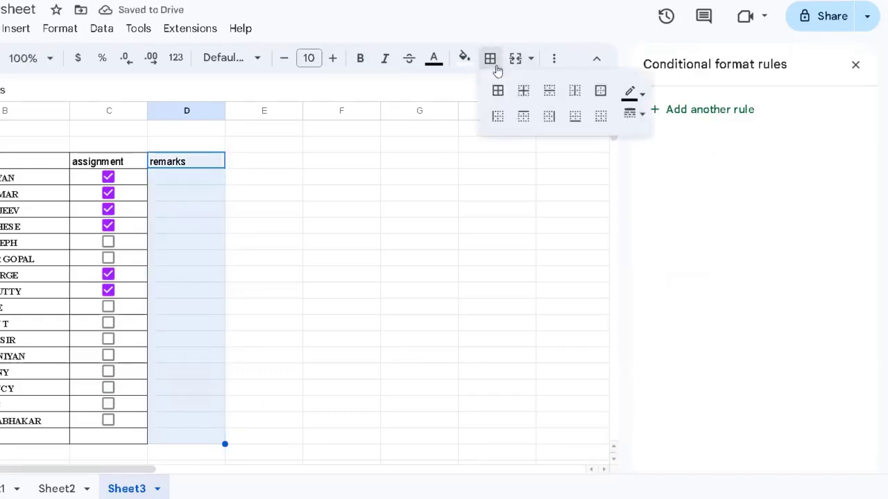
pyautogui.click(497, 91)
pyautogui.click(361, 244)
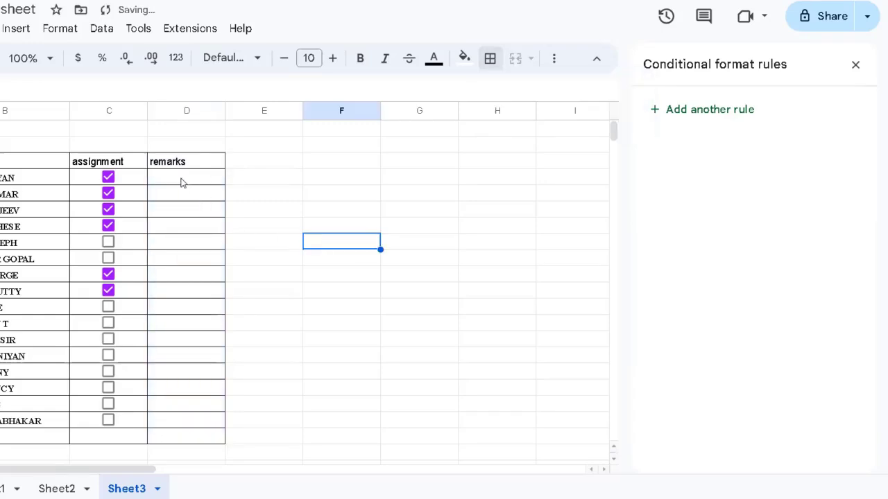
# Enter the formula =if(C4=true,"submitted",) in D4 under remarks.
pyautogui.click(182, 182)
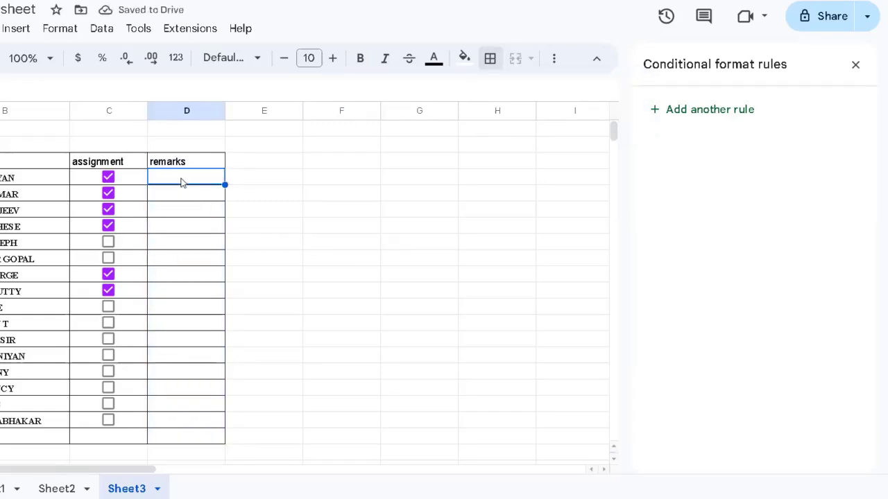
pyautogui.write('=i')
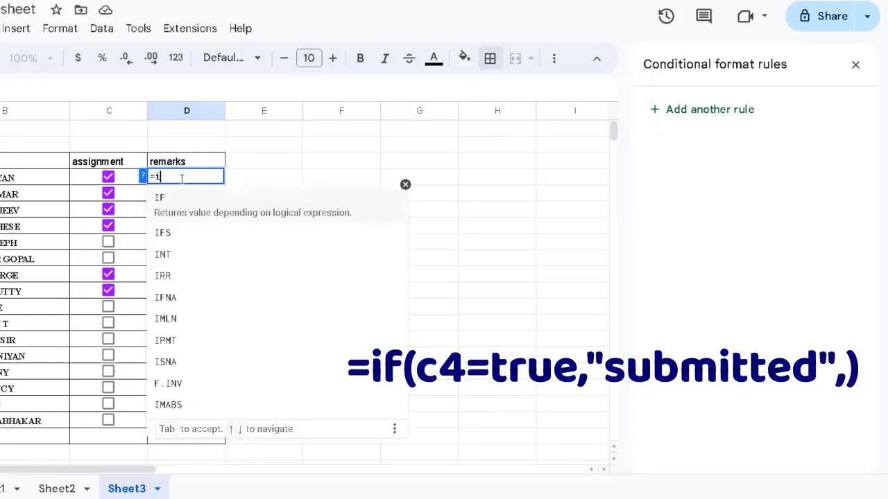
pyautogui.write('f(')
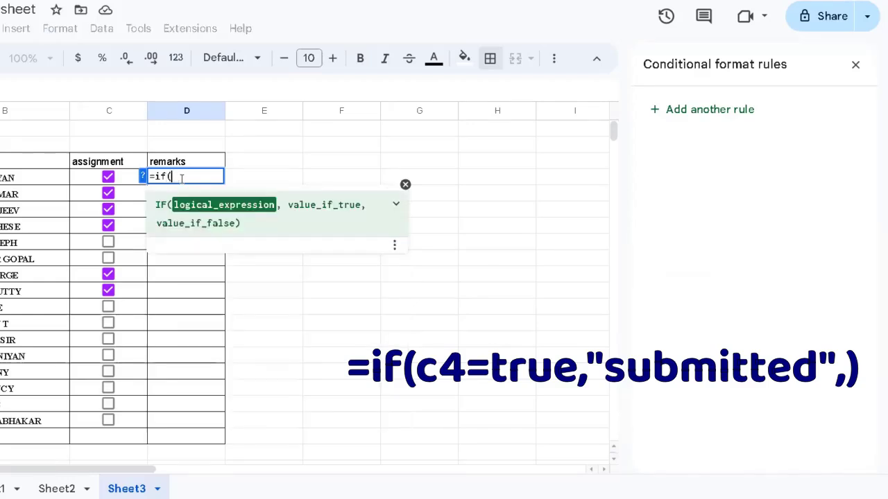
pyautogui.click(89, 179)
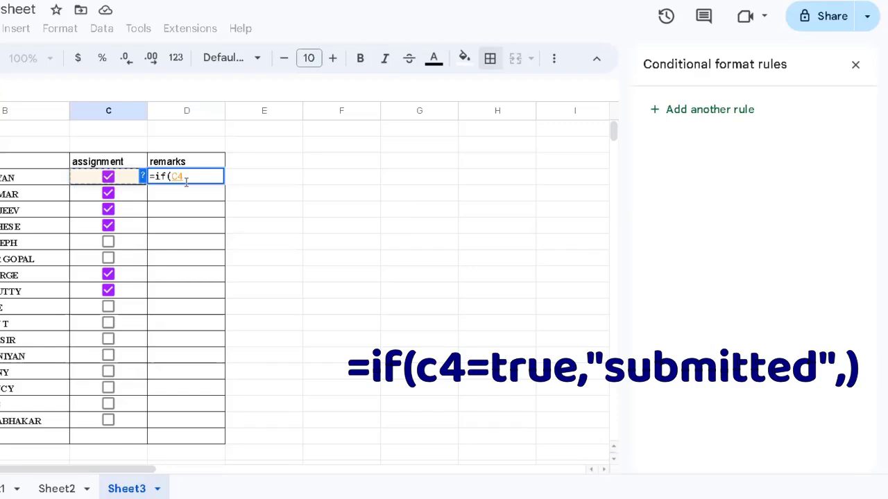
pyautogui.write('=tr')
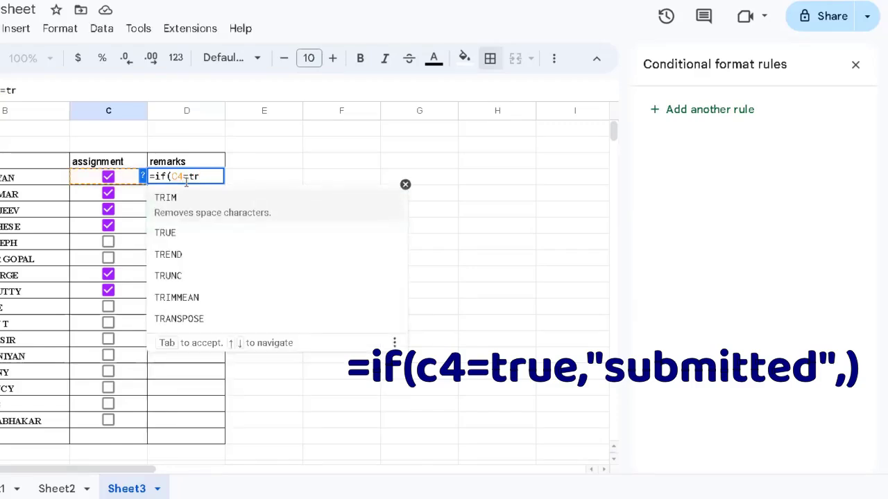
pyautogui.write('ue,')
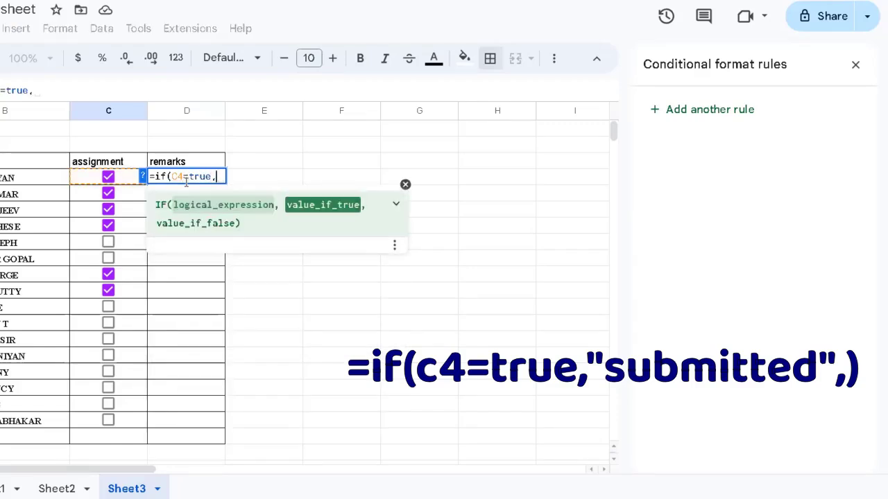
pyautogui.write('"su')
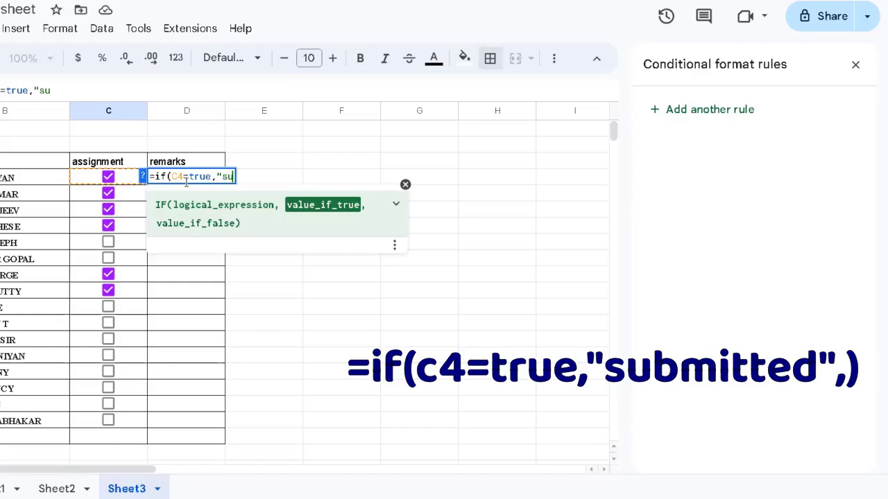
pyautogui.write('bmitt')
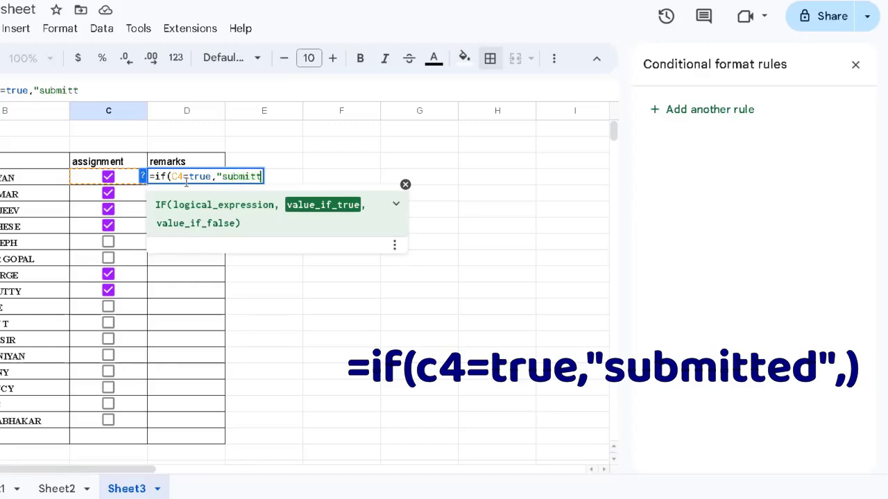
pyautogui.write('ed",')
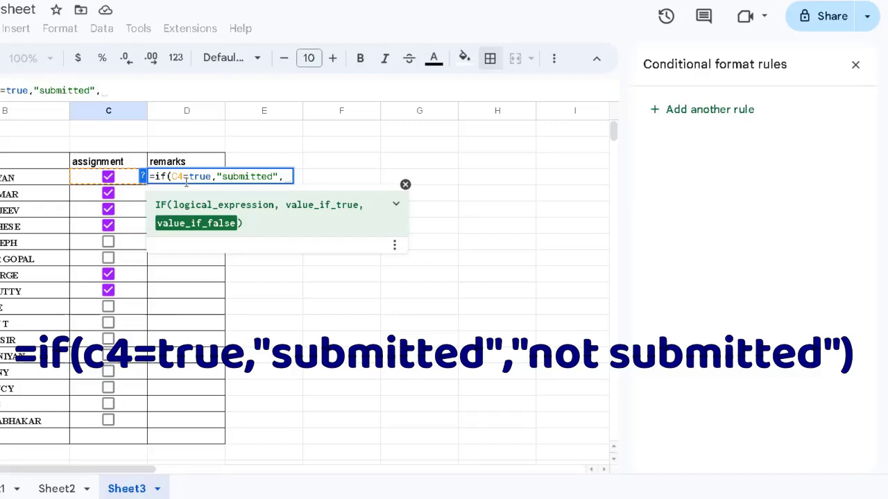
pyautogui.write(')')
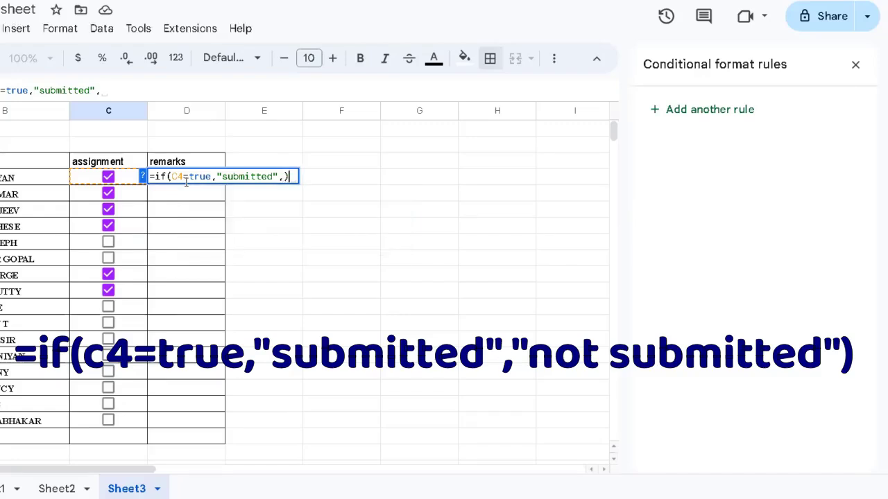
pyautogui.press('Return')
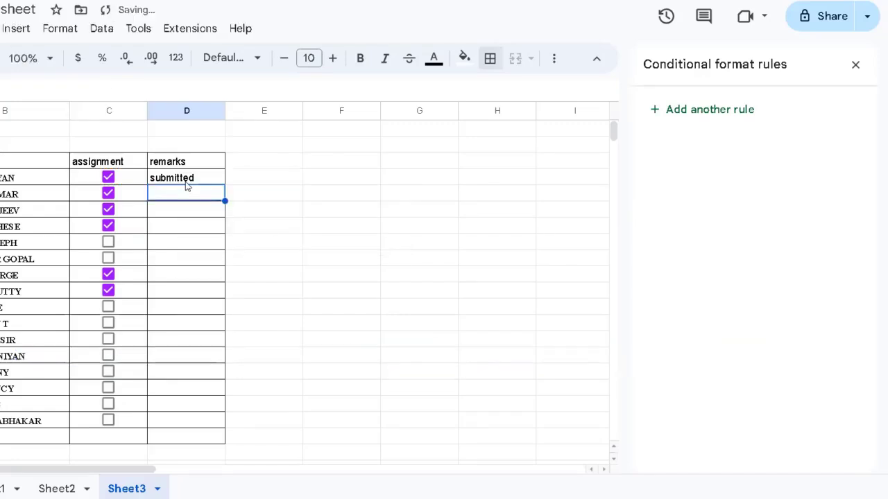
# Test the remarks formula by clearing and re-ticking the checkbox in C4 twice.
pyautogui.click(108, 177)
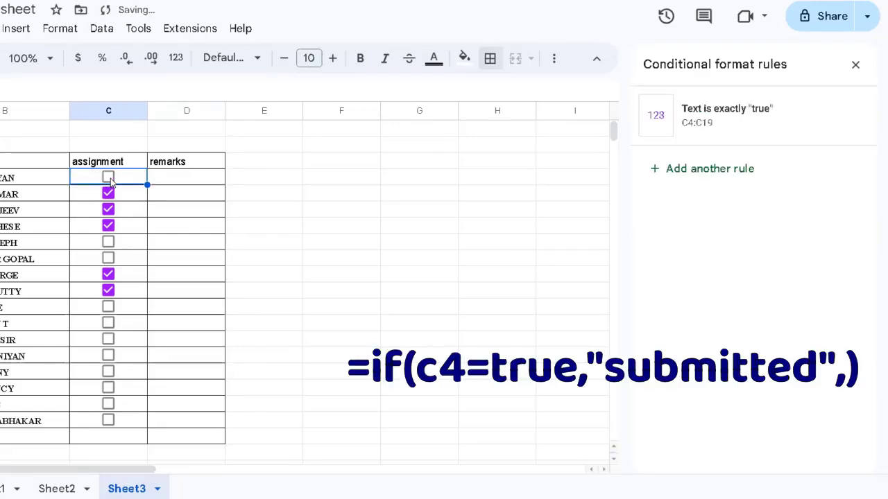
pyautogui.click(108, 178)
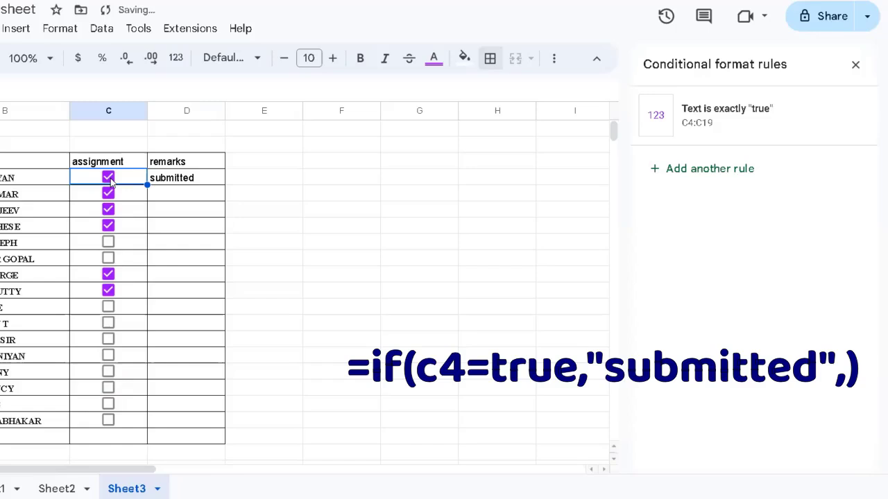
pyautogui.click(109, 178)
pyautogui.click(108, 178)
# Fill the remarks formula from D4 down to D19.
pyautogui.click(218, 185)
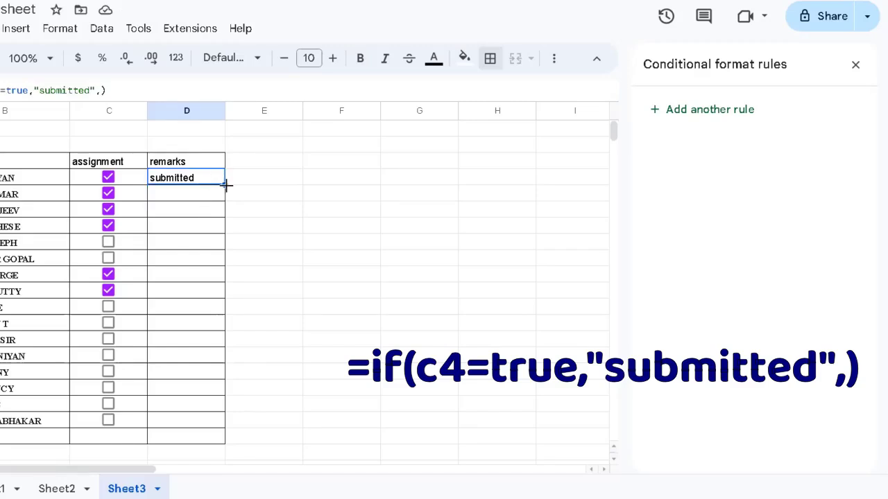
pyautogui.moveTo(226, 185); pyautogui.dragTo(222, 421)
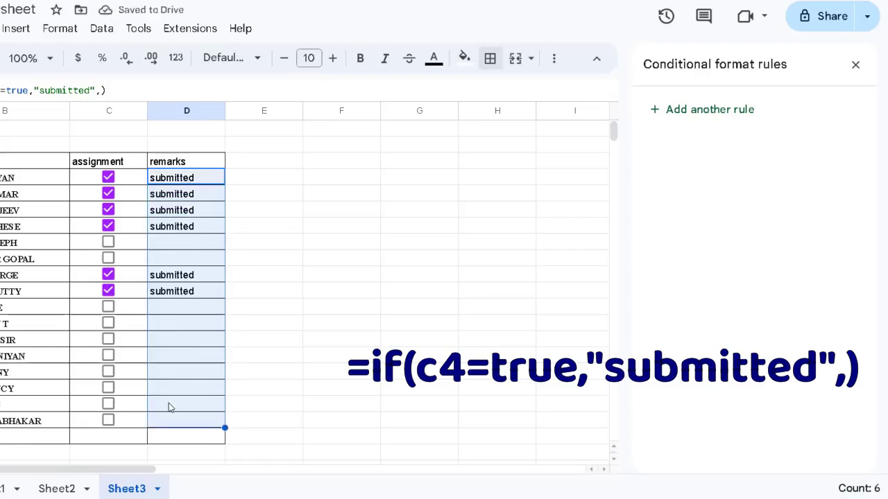
# Test the copied formulas by ticking the checkboxes in C18 and C19, and clear both again.
pyautogui.click(110, 407)
pyautogui.click(108, 423)
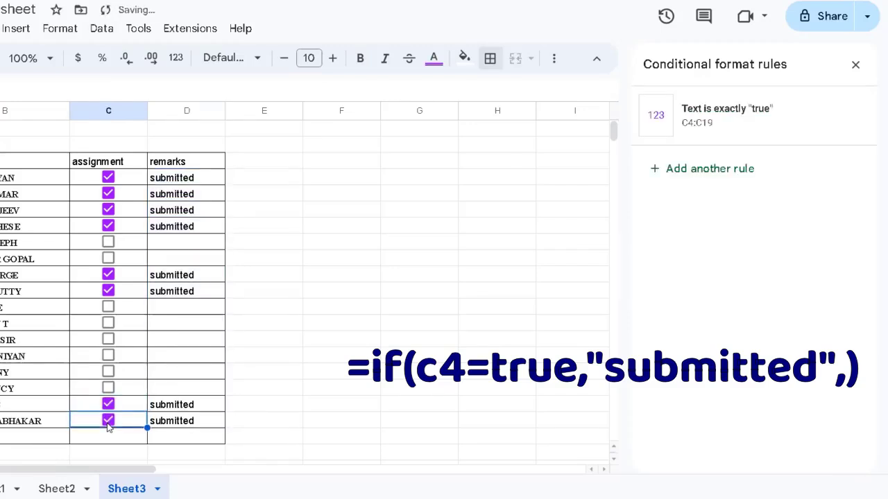
pyautogui.click(108, 421)
pyautogui.click(108, 404)
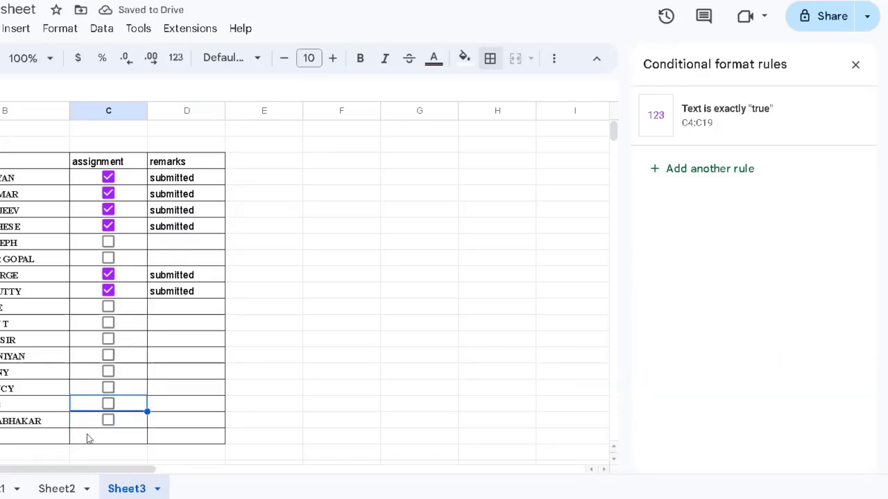
# Enter the formula =countif(C4:C19,true) in C20 to count the ticked assignment checkboxes.
pyautogui.click(88, 438)
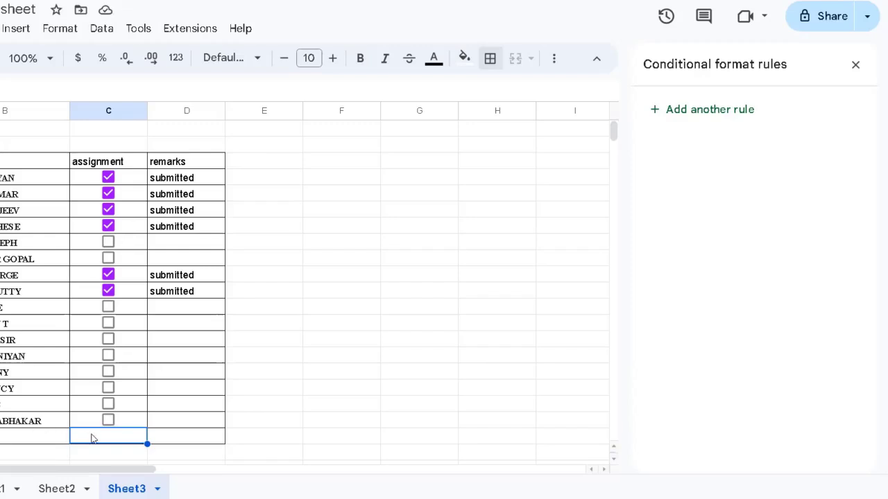
pyautogui.write('=')
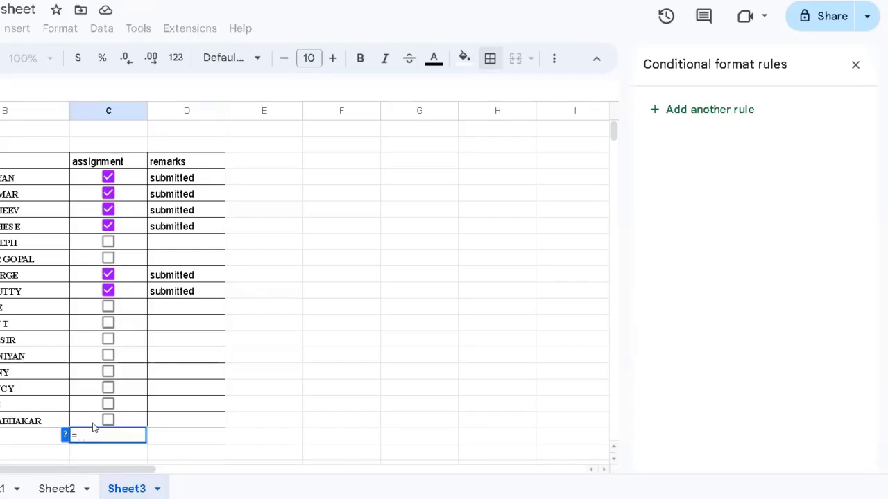
pyautogui.write('co')
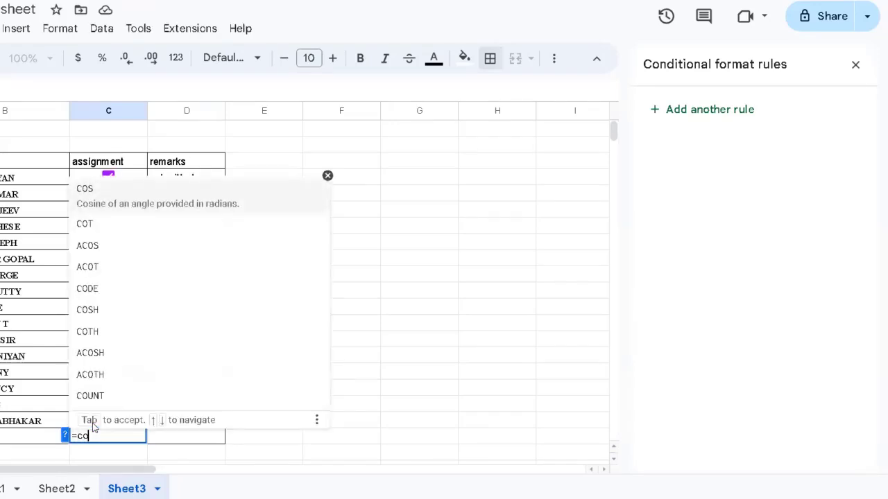
pyautogui.write('unti')
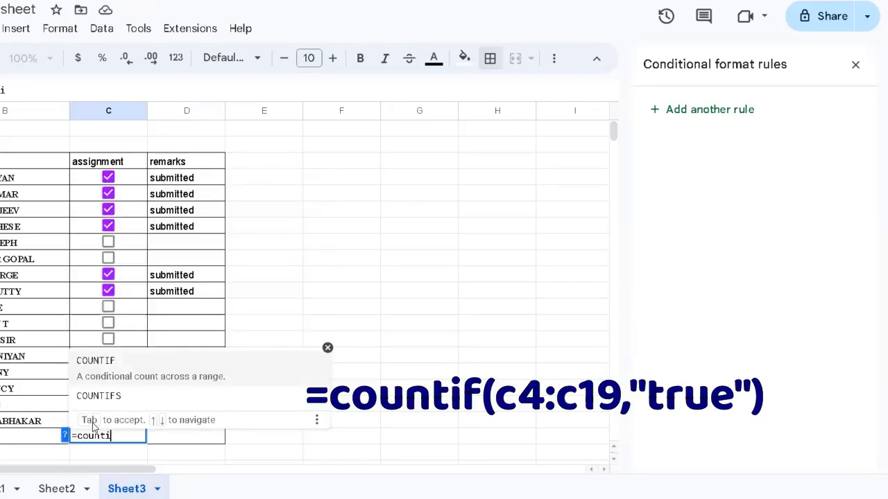
pyautogui.write('f(')
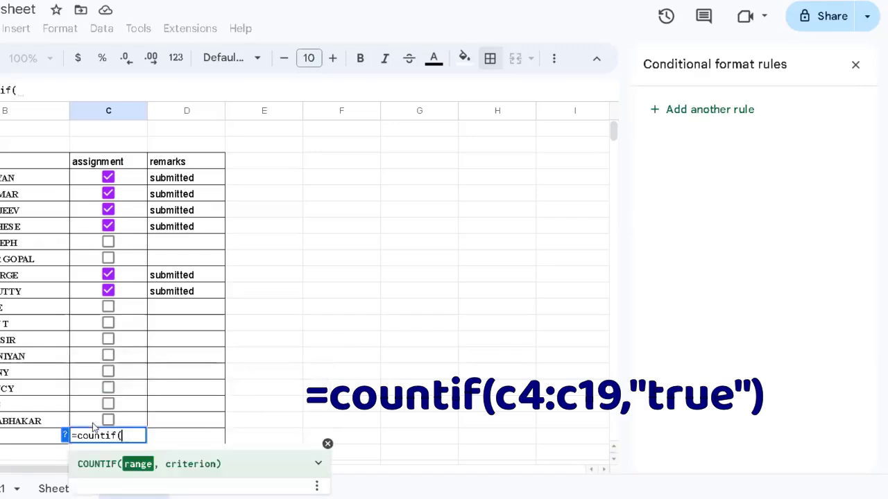
pyautogui.moveTo(129, 181); pyautogui.dragTo(119, 425)
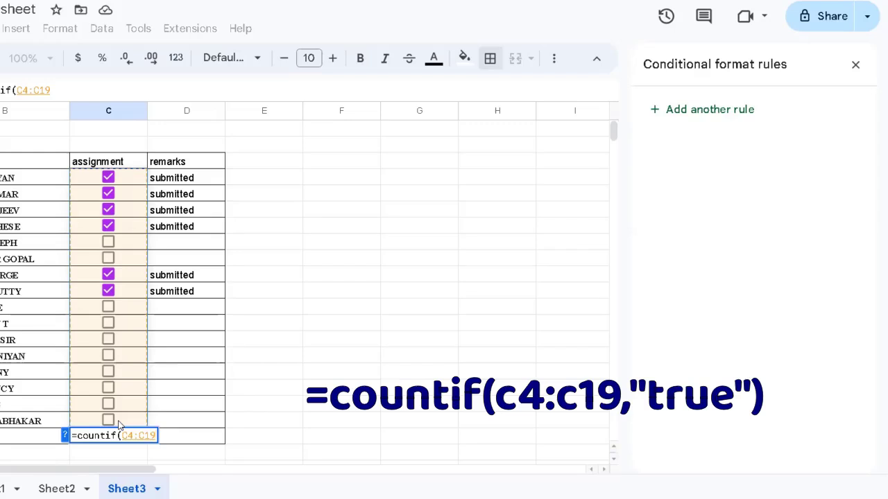
pyautogui.write(',')
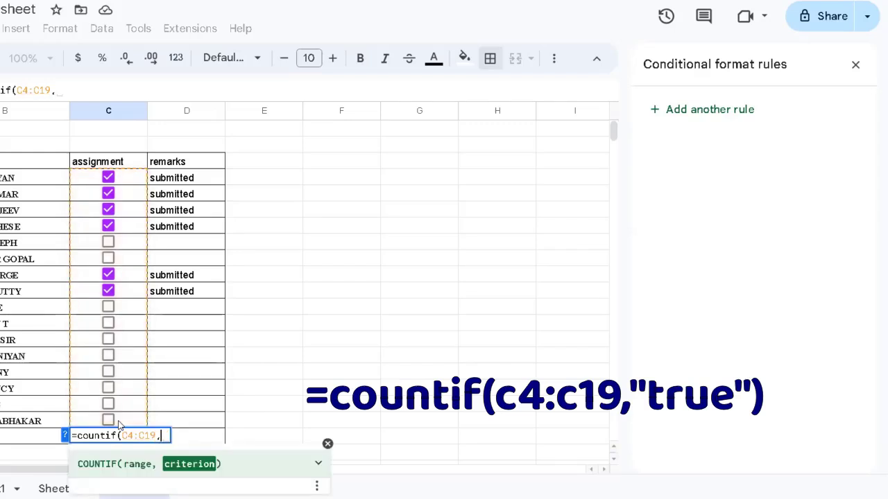
pyautogui.write('"true')
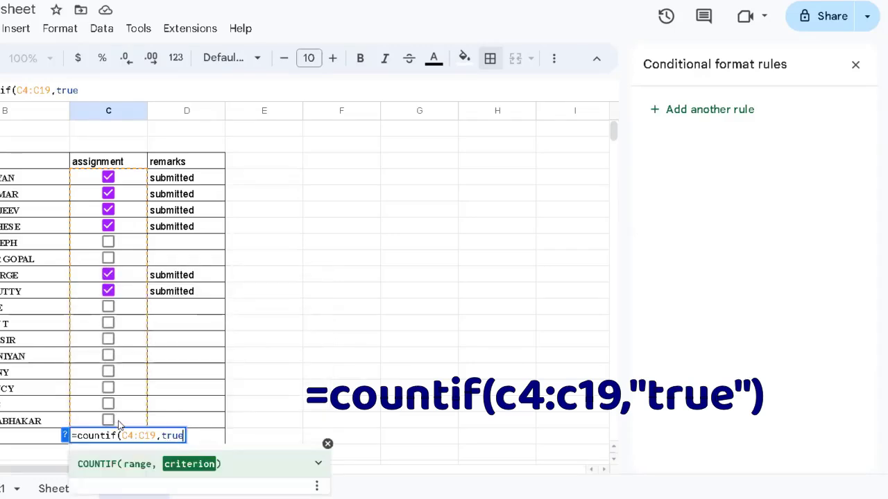
pyautogui.write('")')
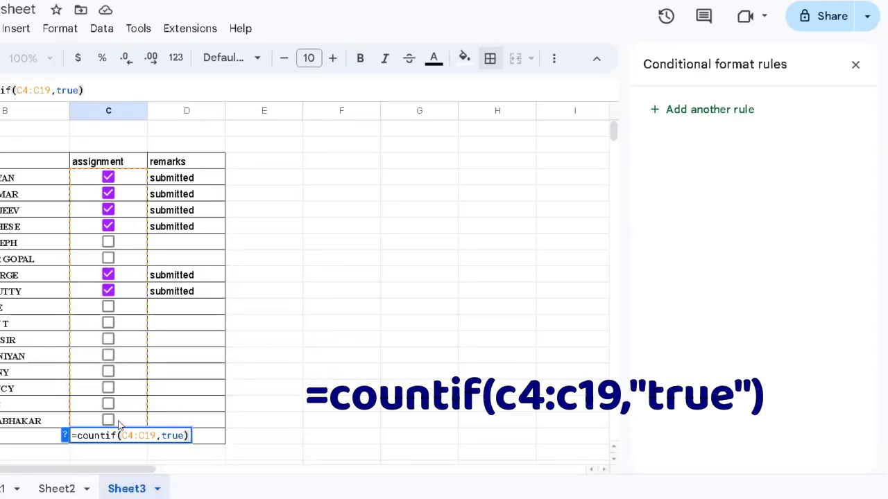
pyautogui.press('Return')
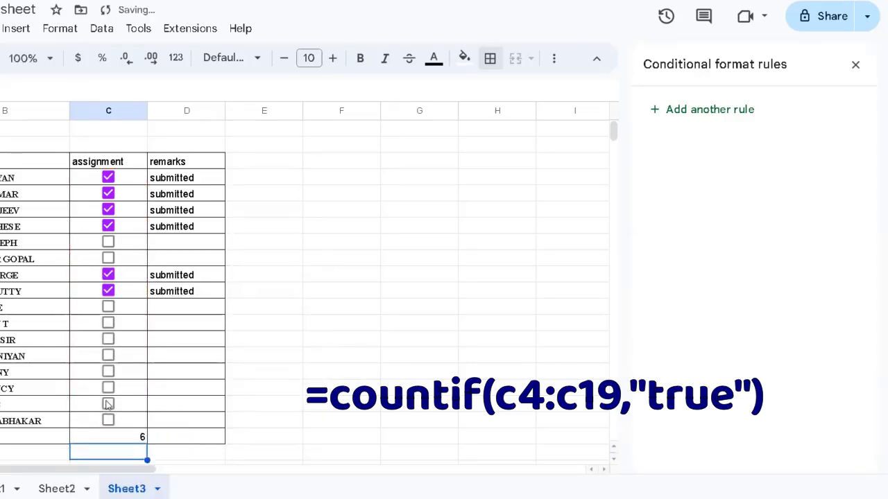
# Test the count by clearing the checkboxes in C7 and C6 and ticking the one in C12.
pyautogui.click(109, 226)
pyautogui.click(111, 211)
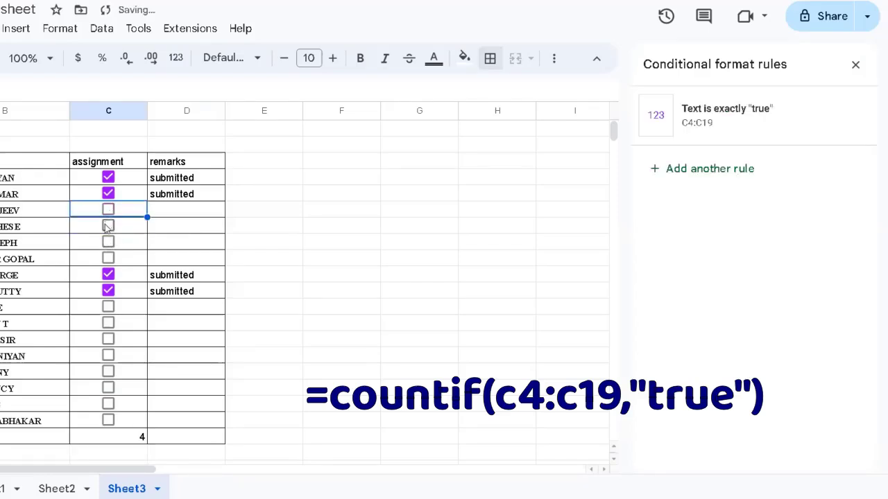
pyautogui.click(108, 310)
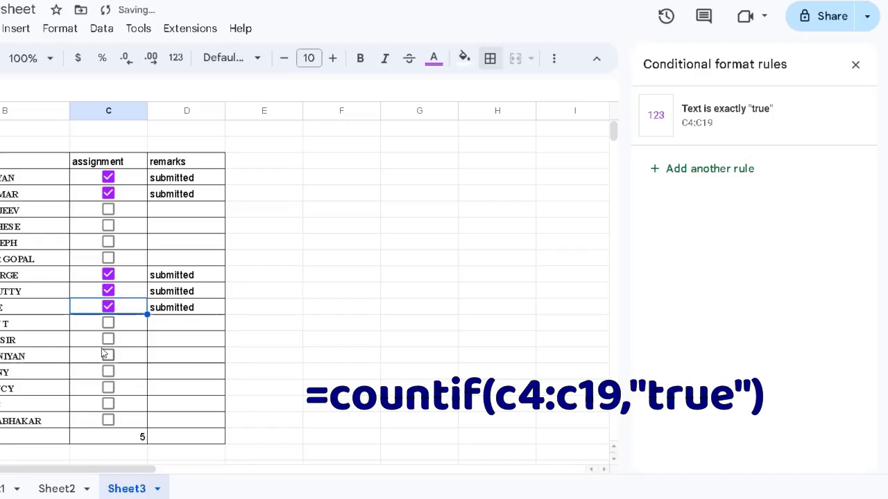
# Test the count further by ticking the checkboxes in C15, C16 and C17, and clear C17 and C16 again.
pyautogui.click(106, 355)
pyautogui.click(107, 373)
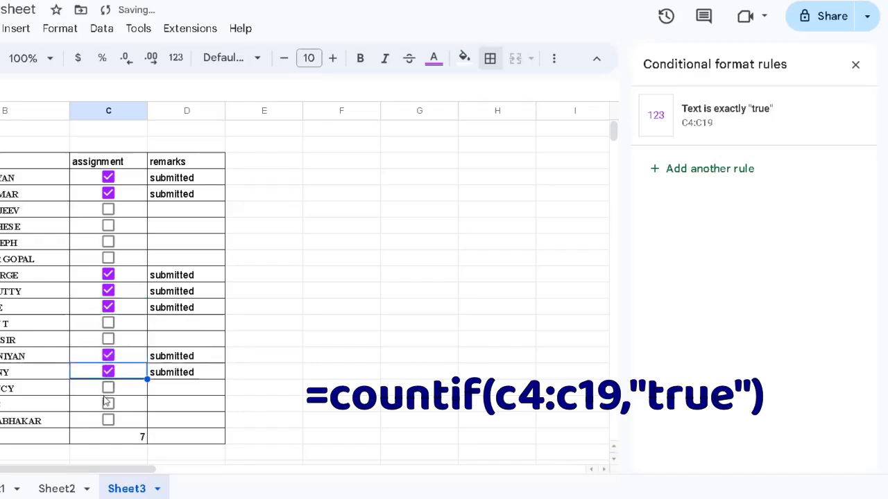
pyautogui.click(108, 389)
pyautogui.click(107, 389)
pyautogui.click(111, 373)
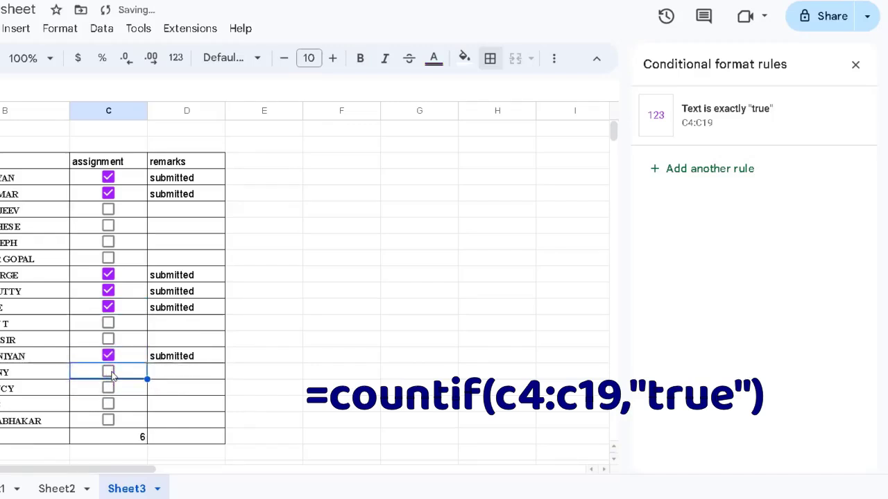
# Center the submitted-assignment count in C20 horizontally.
pyautogui.click(129, 439)
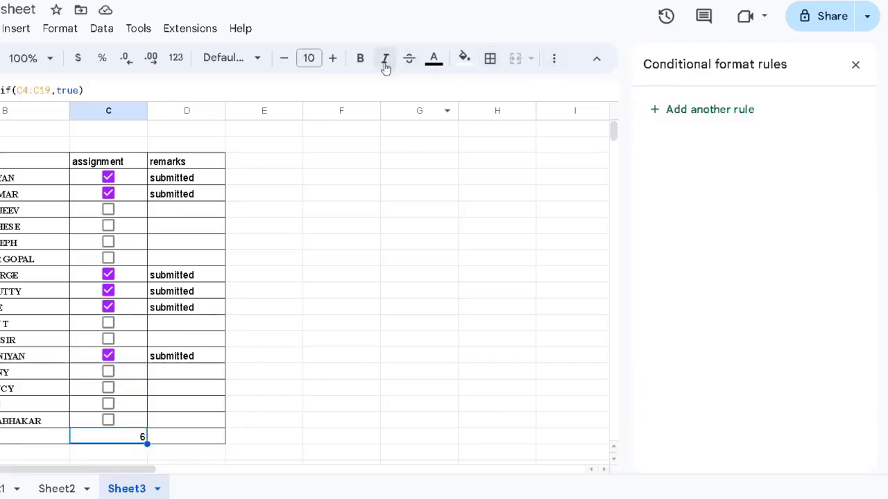
pyautogui.click(554, 61)
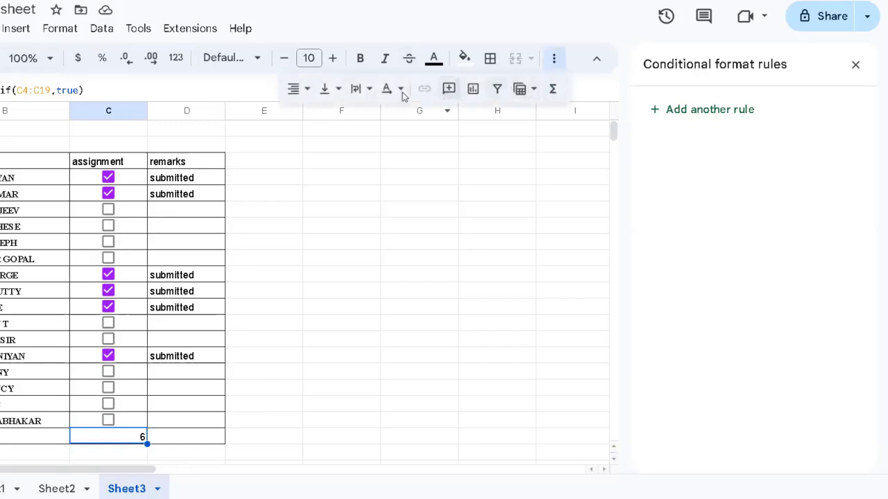
pyautogui.click(306, 90)
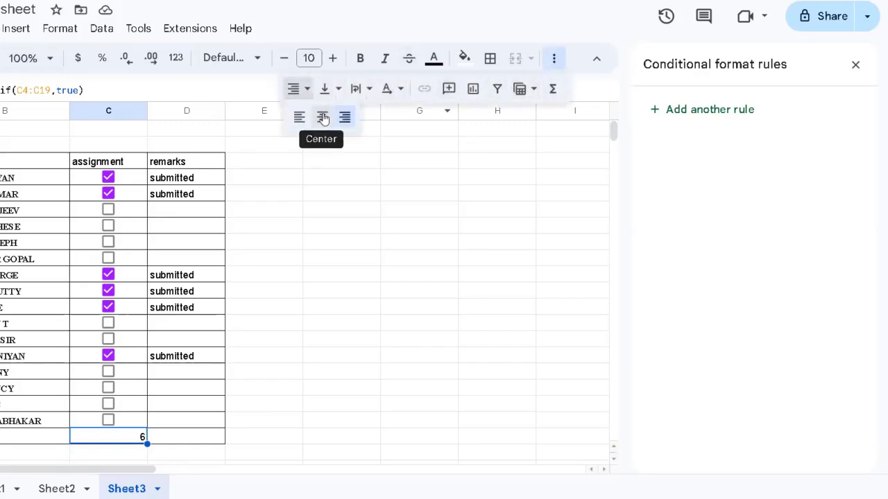
pyautogui.click(323, 118)
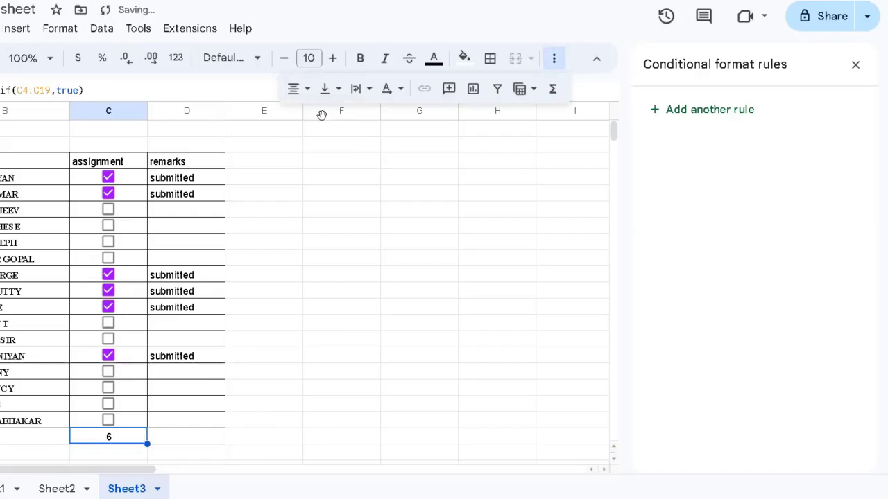
pyautogui.click(326, 160)
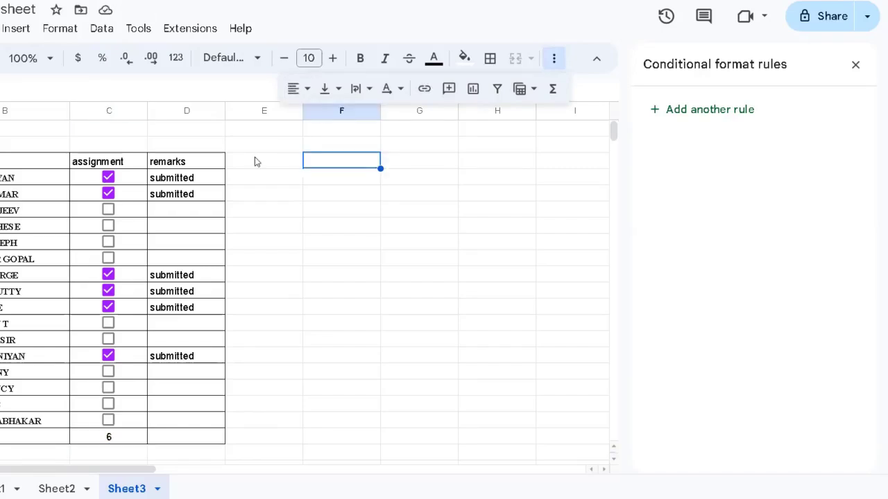